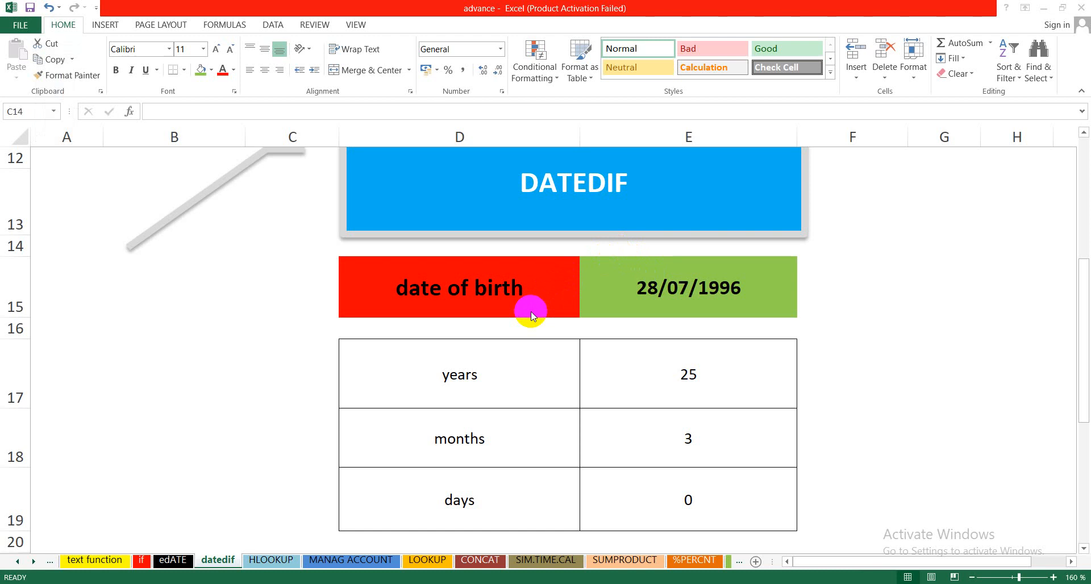
left_click(531, 282)
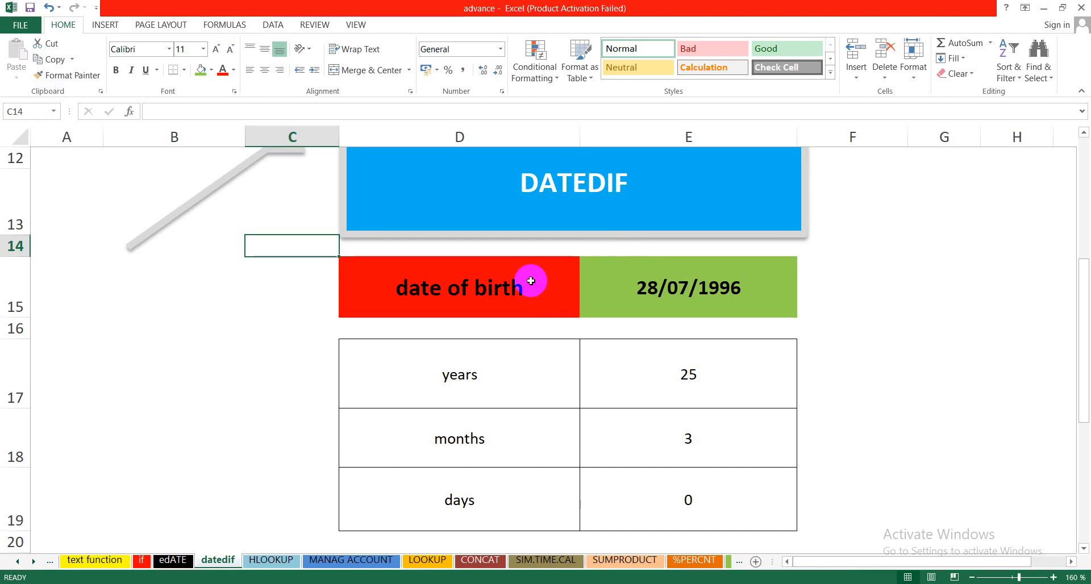
left_click(531, 280)
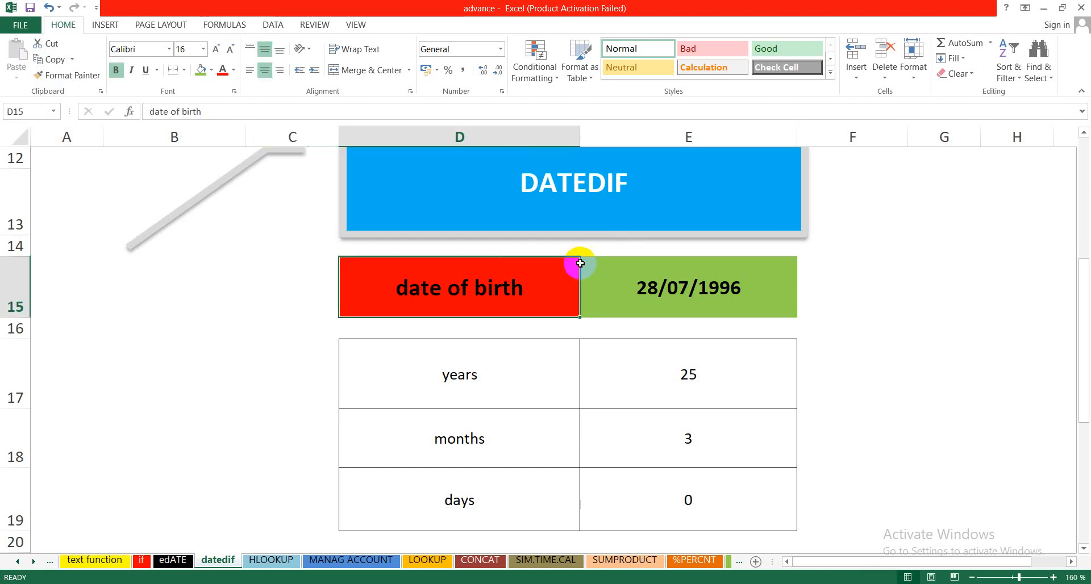
left_click(656, 288)
left_click(529, 285)
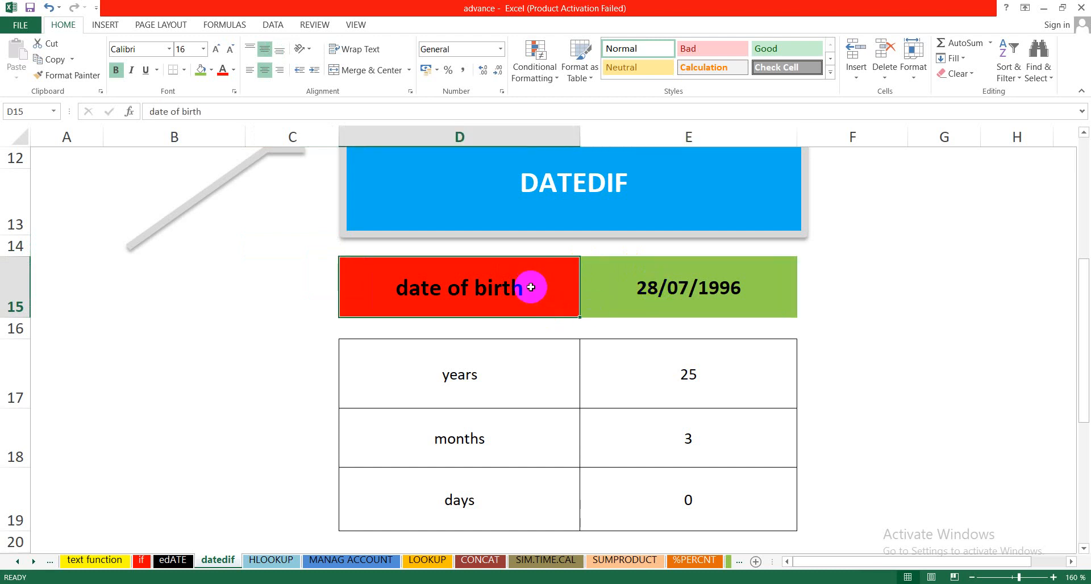
left_click(562, 206)
left_click(522, 301)
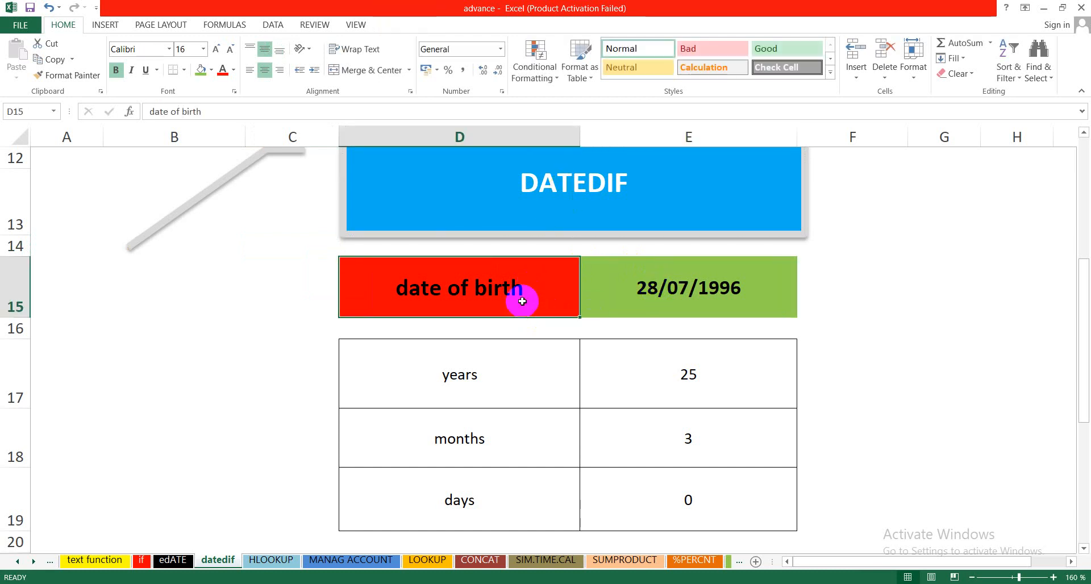
Step: Replace the date of birth in cell E15 with another birth date in day/month/year format
left_click(680, 299)
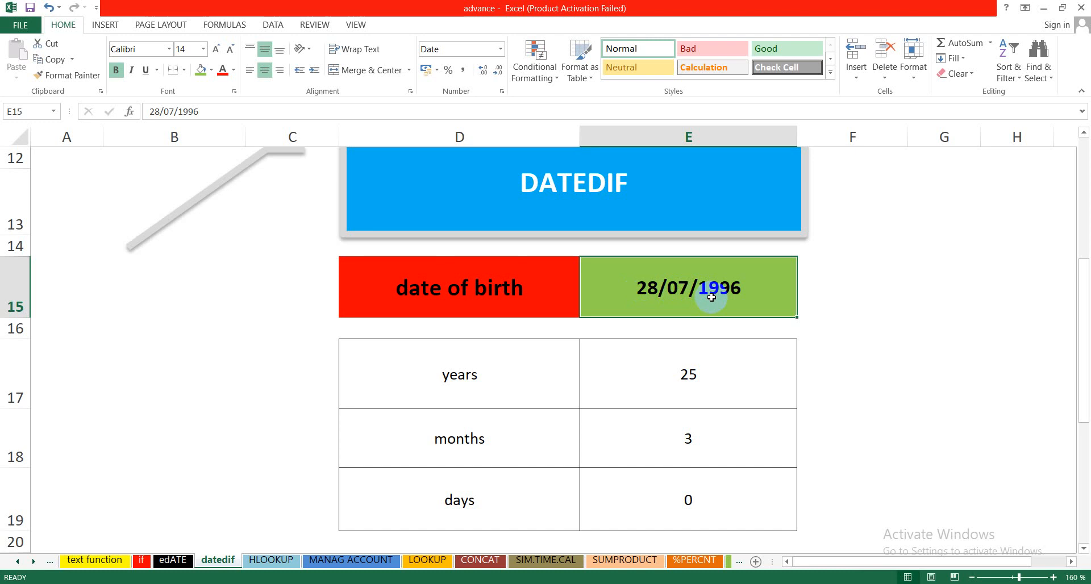
key("Delete")
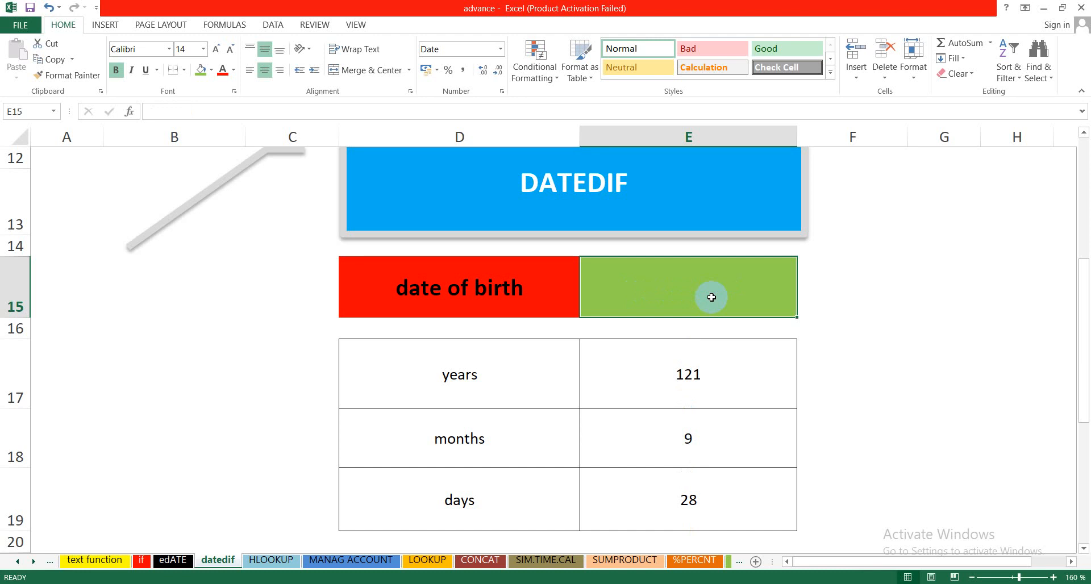
type("02")
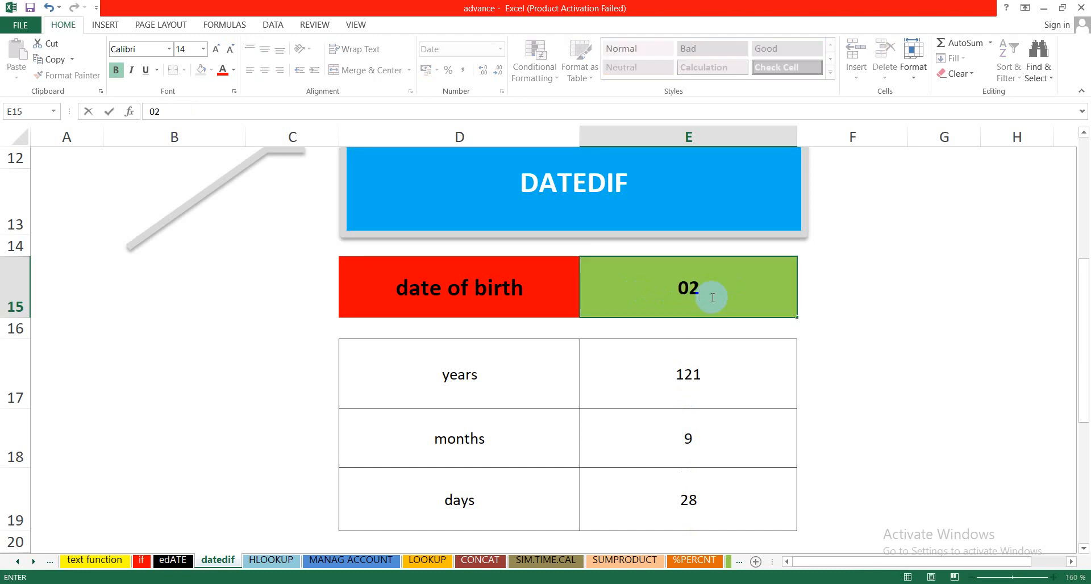
type("/08")
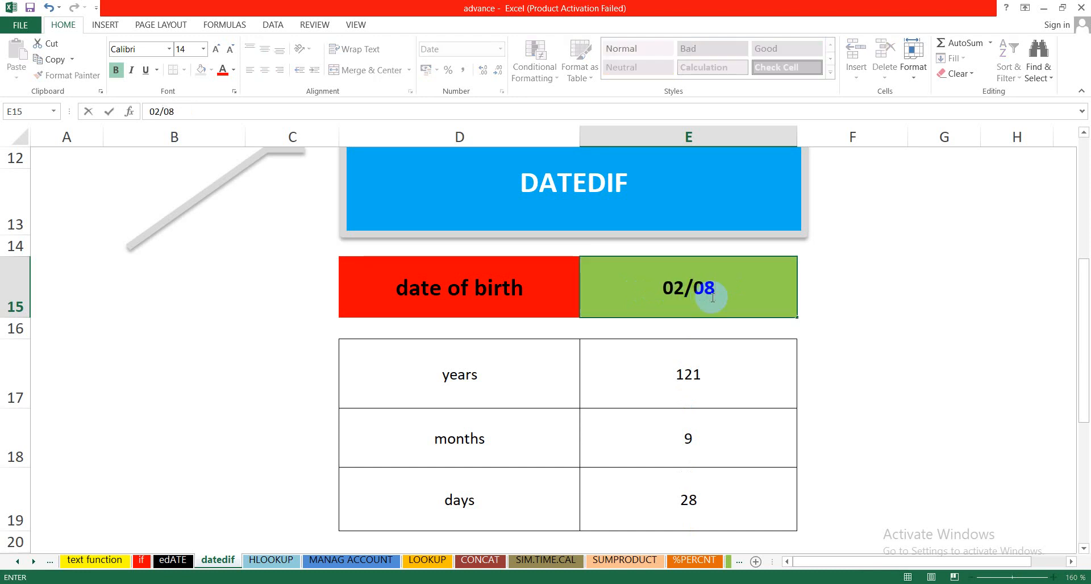
type("/199")
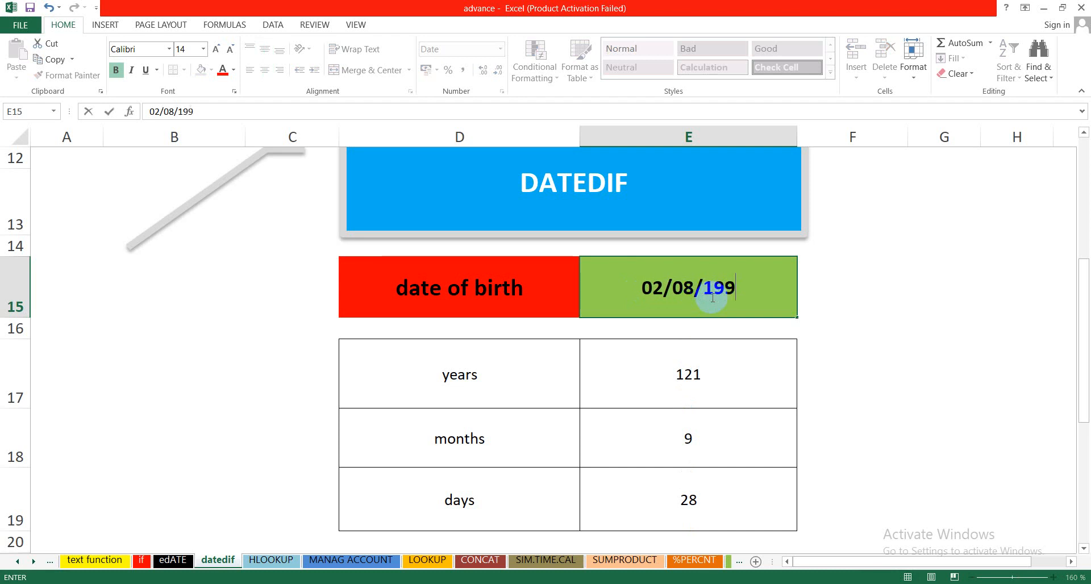
type("4")
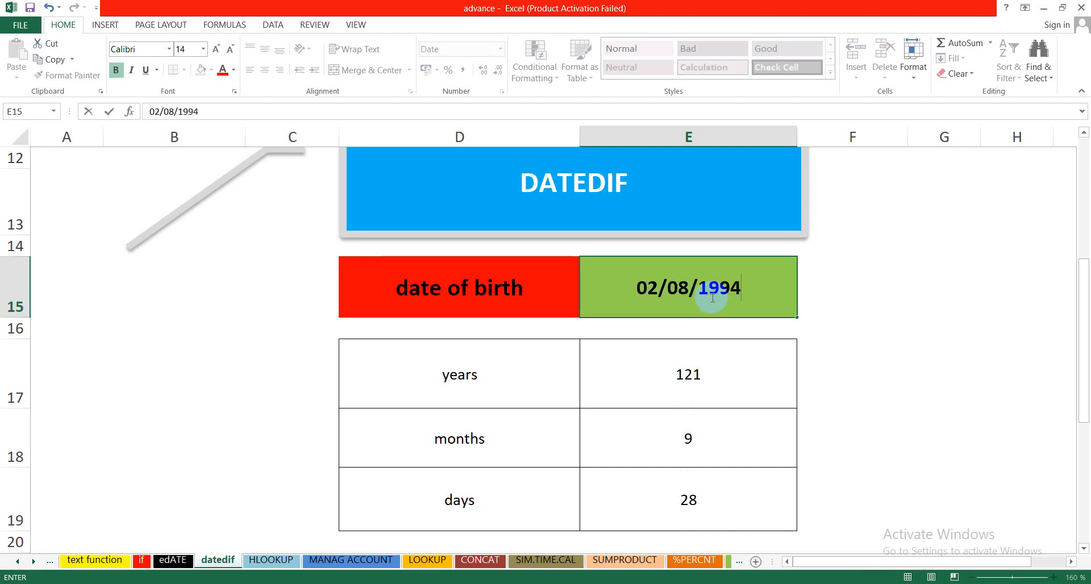
left_click(627, 441)
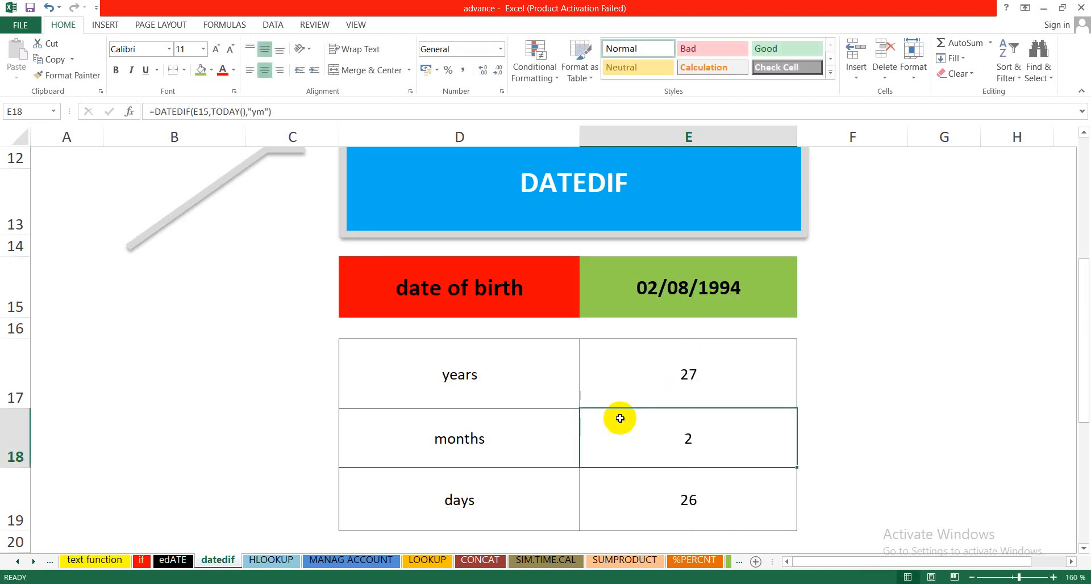
Step: Examine the DATEDIF formulas for years, months and days in E17:E19 together with their labels and the birth date in E15
left_click(618, 381)
left_click(647, 298)
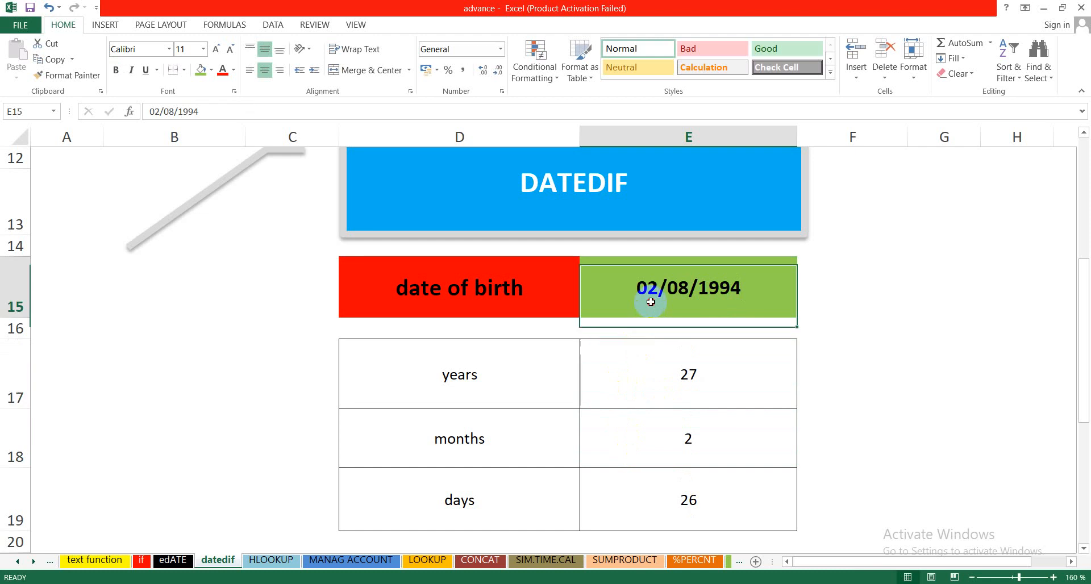
left_click(639, 399)
left_click(629, 446)
left_click(637, 507)
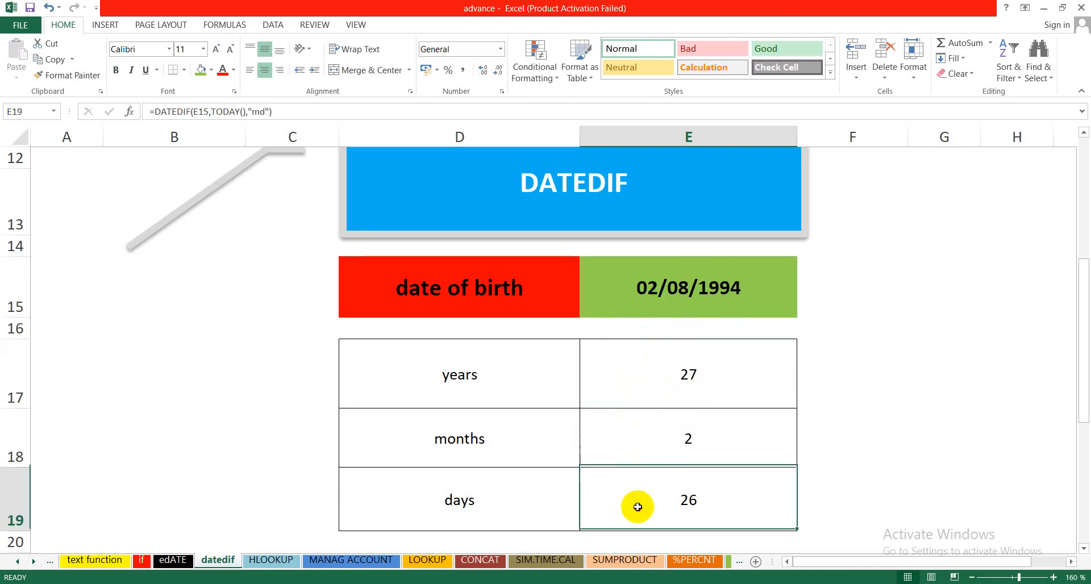
left_click(618, 296)
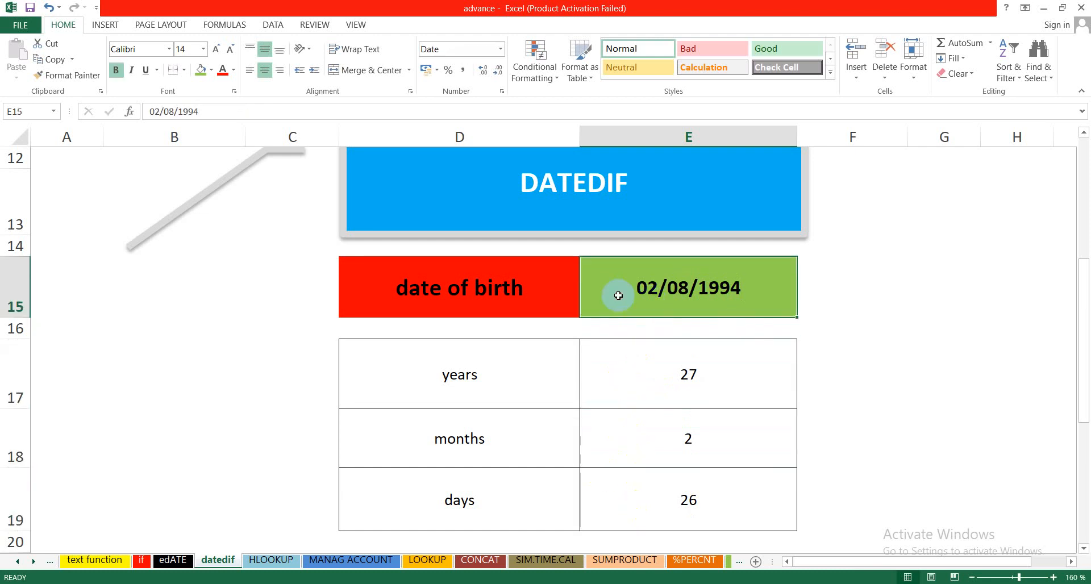
left_click(623, 355)
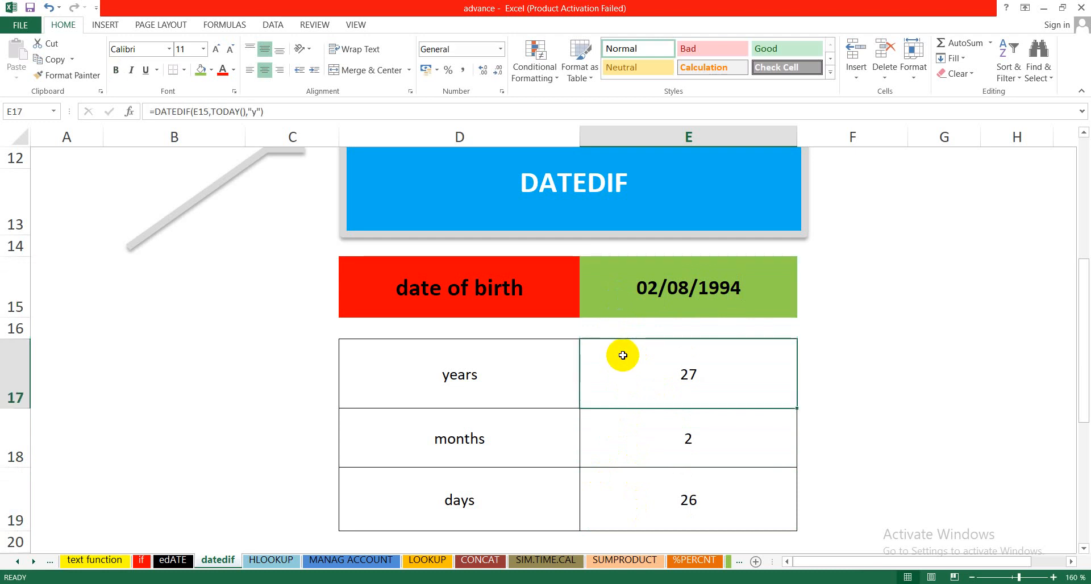
left_click(637, 434)
left_click(640, 503)
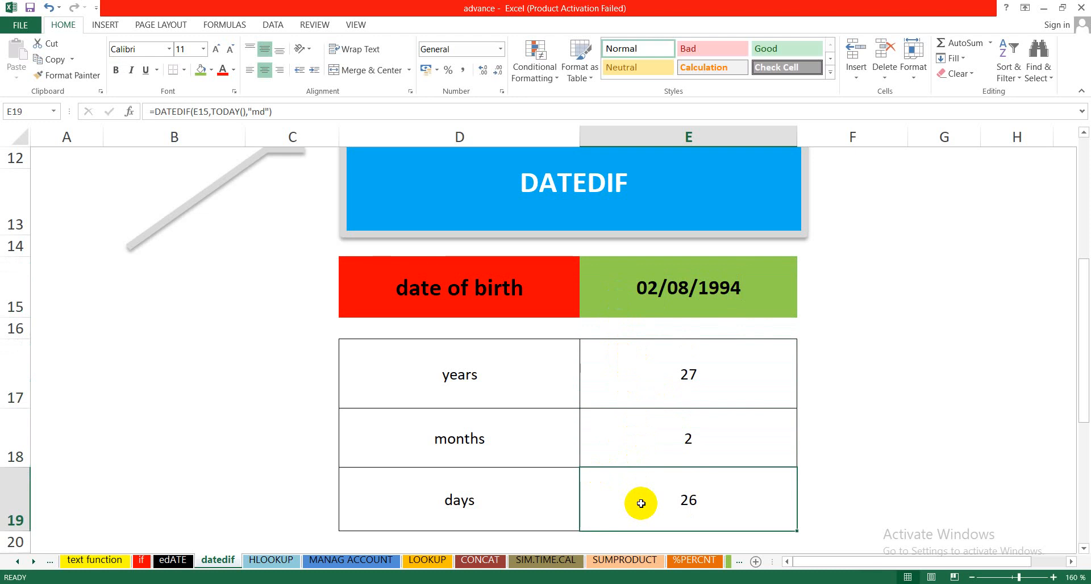
left_click(642, 379)
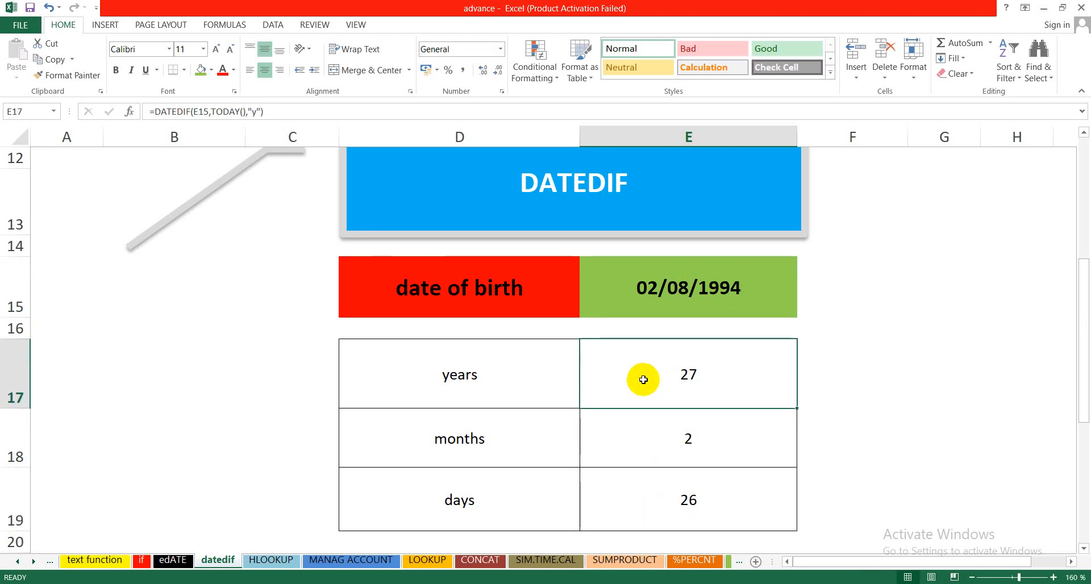
left_click(630, 305)
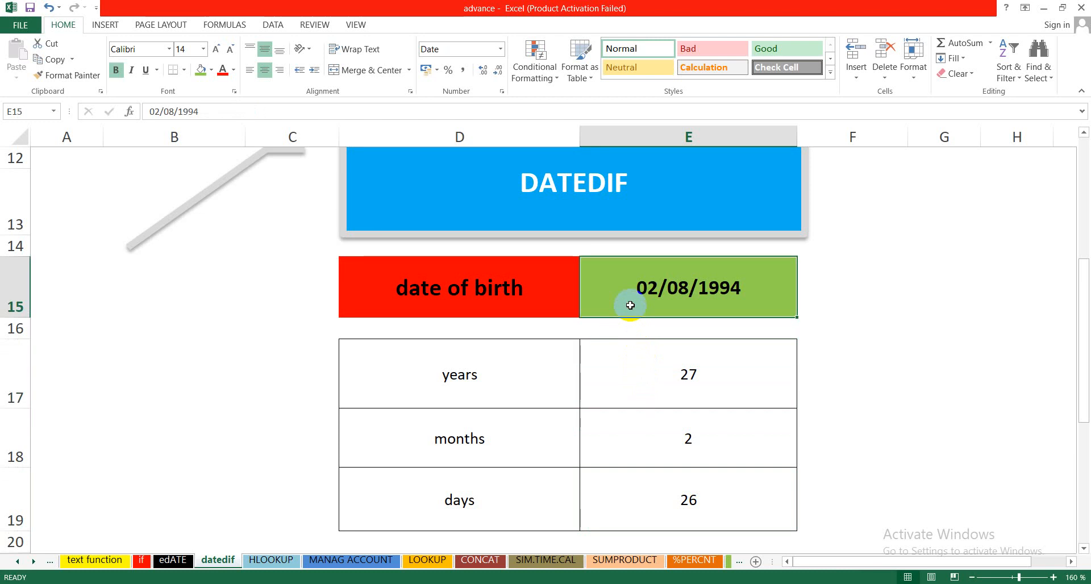
left_click(648, 372)
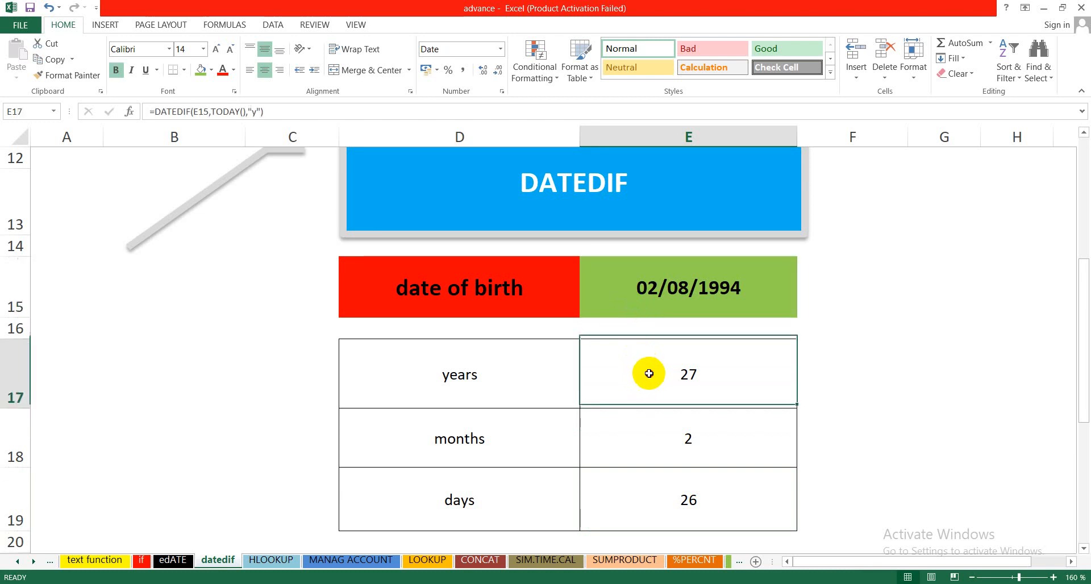
left_click(640, 295)
left_click(626, 351)
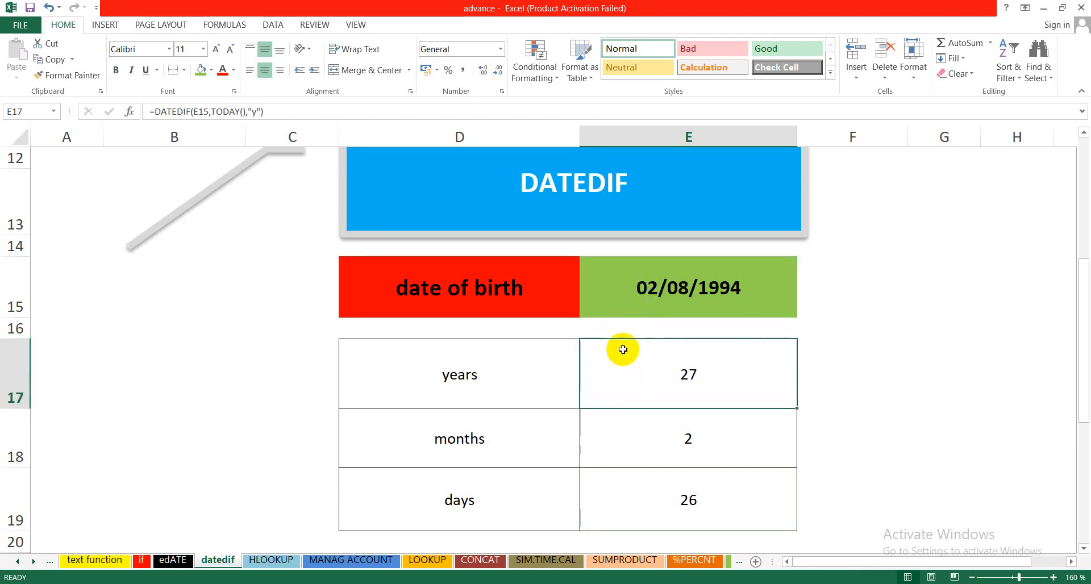
left_click(633, 438)
left_click(629, 519)
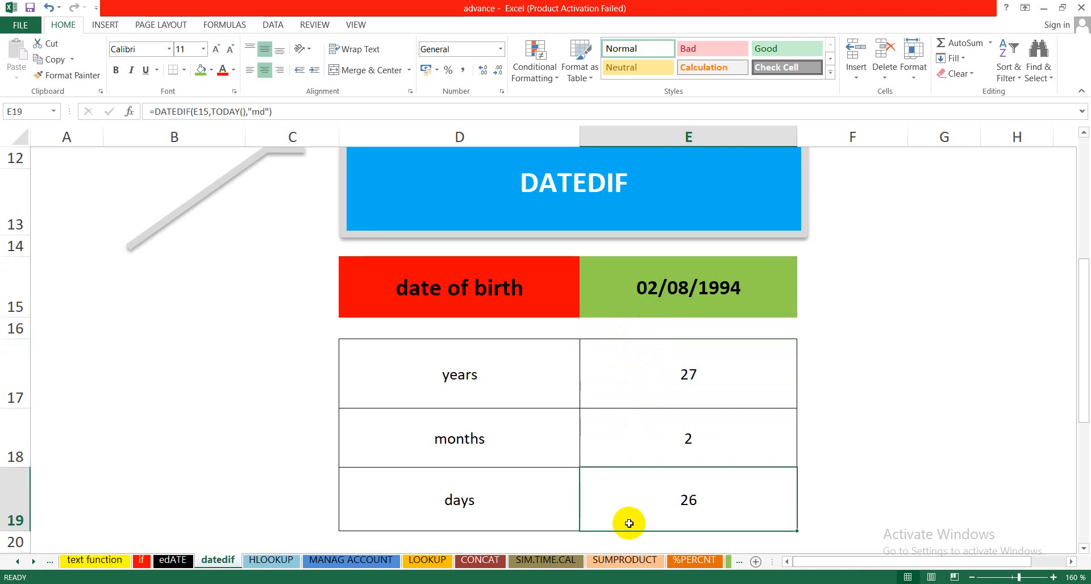
left_click(706, 284)
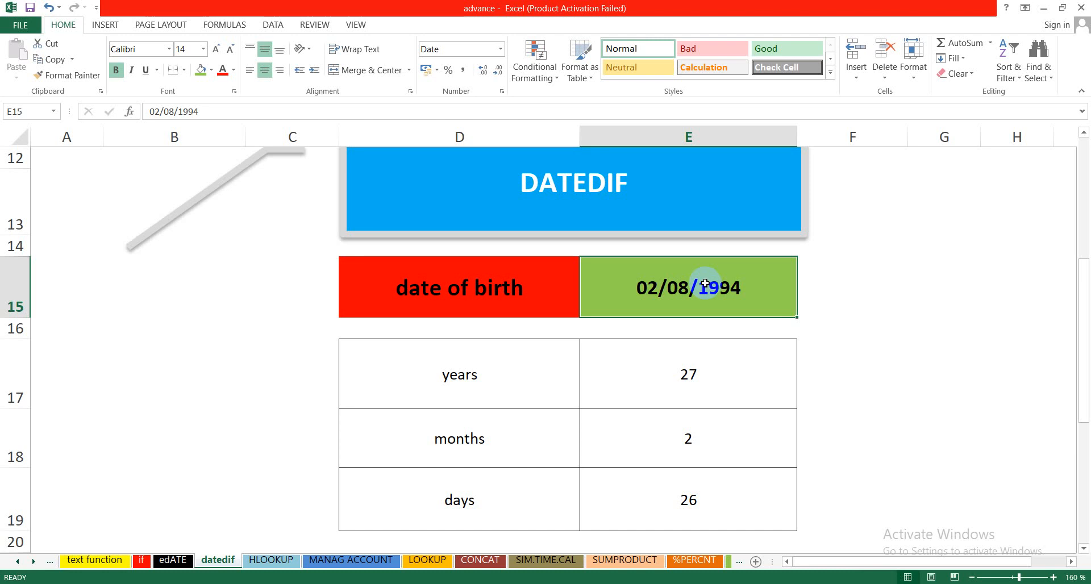
left_click(692, 374)
left_click(691, 498)
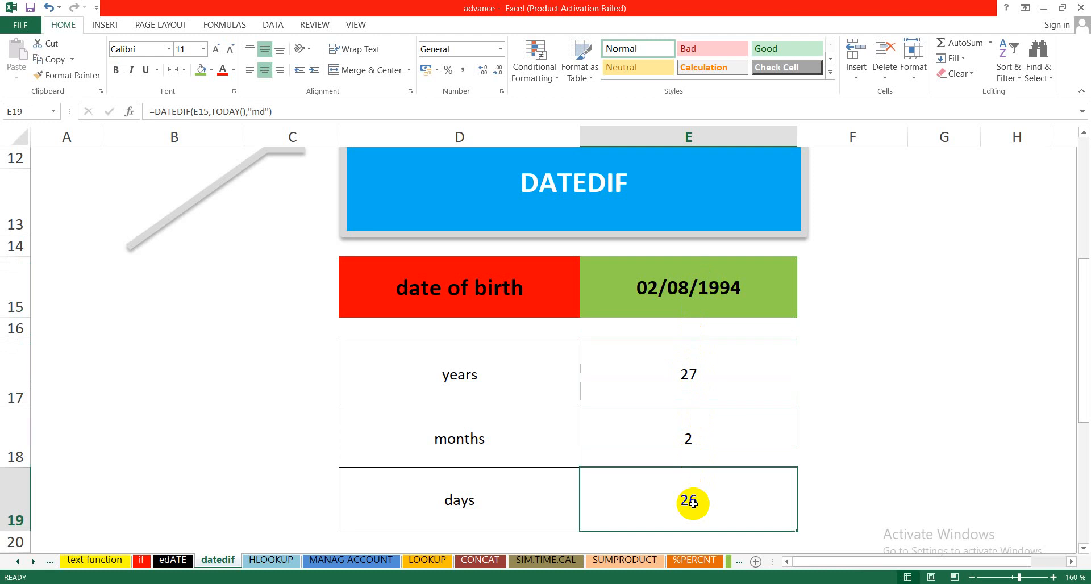
left_click(677, 403)
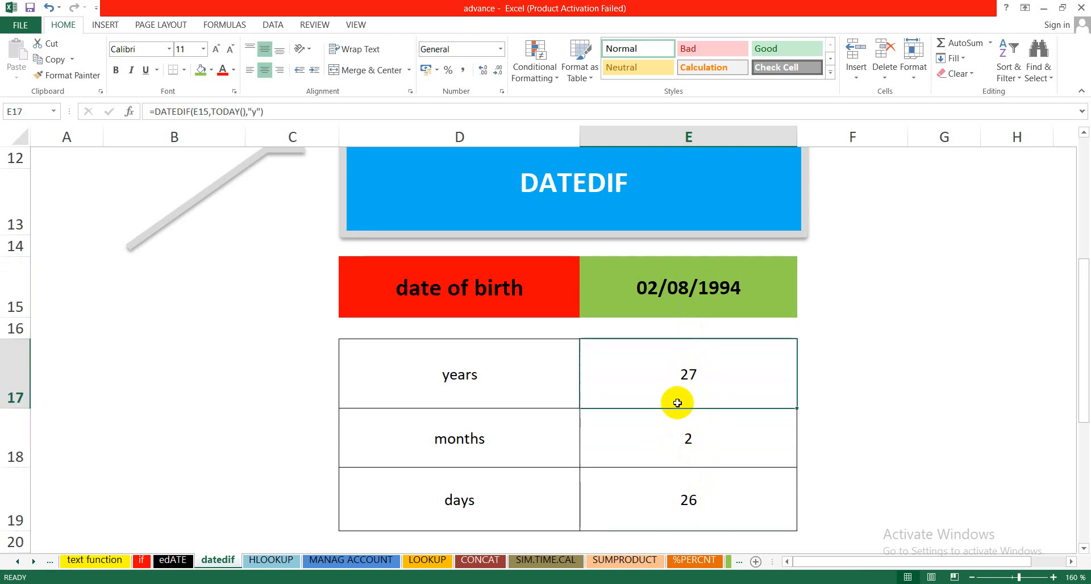
left_click(680, 499)
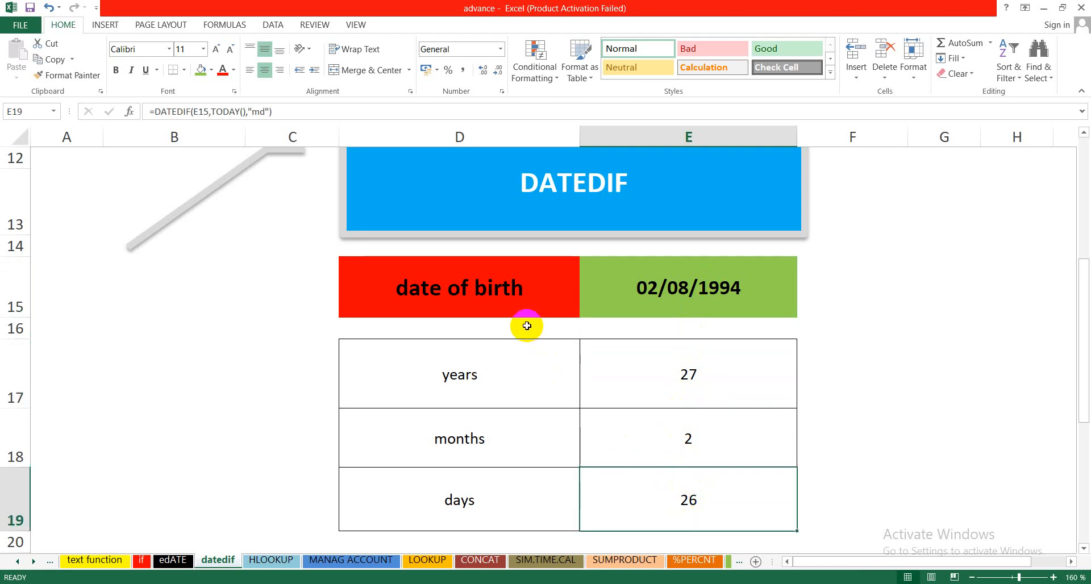
left_click(609, 391)
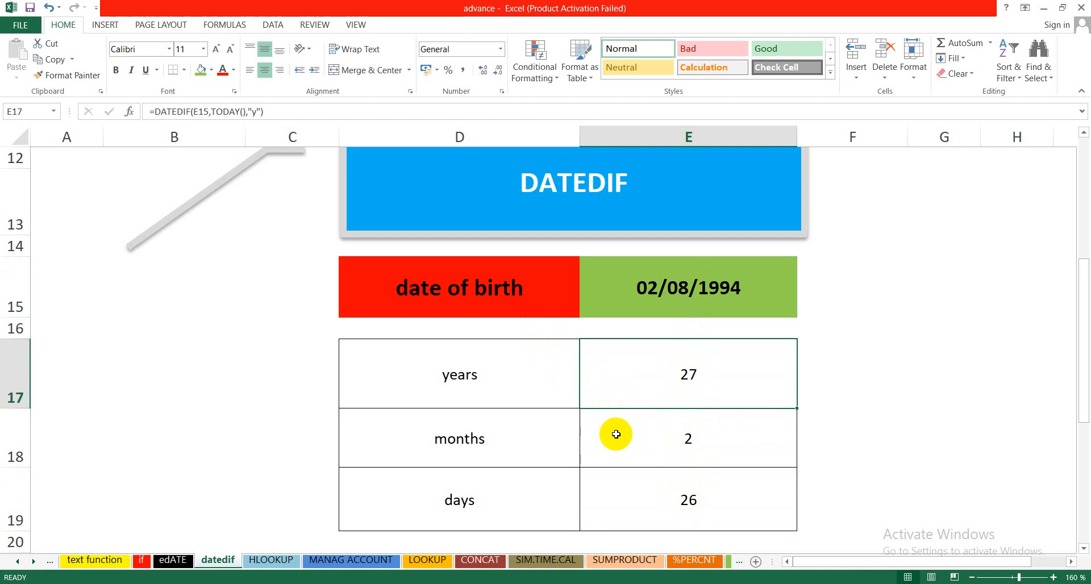
left_click(641, 502)
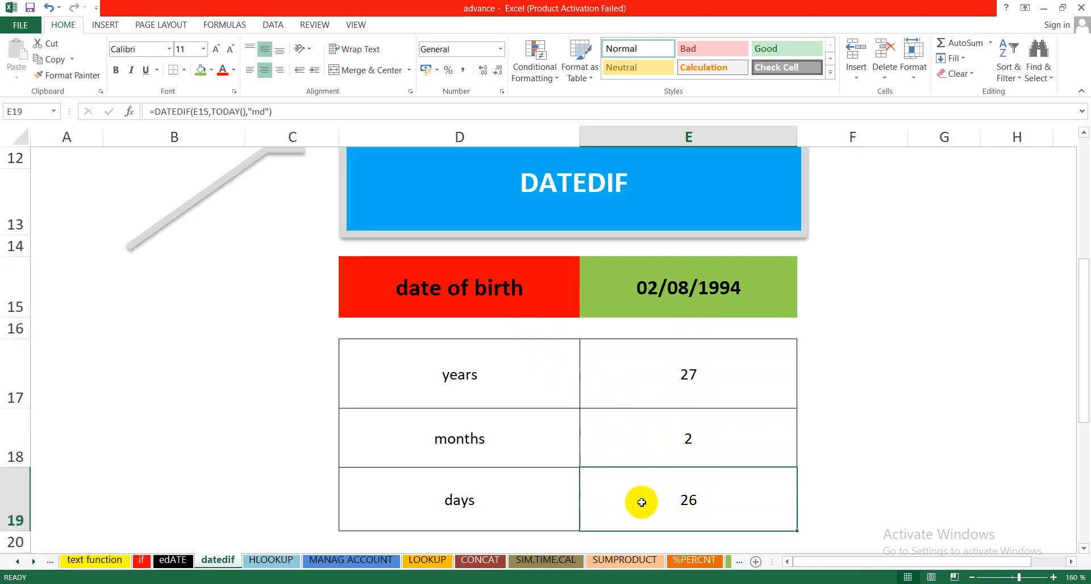
left_click(465, 382)
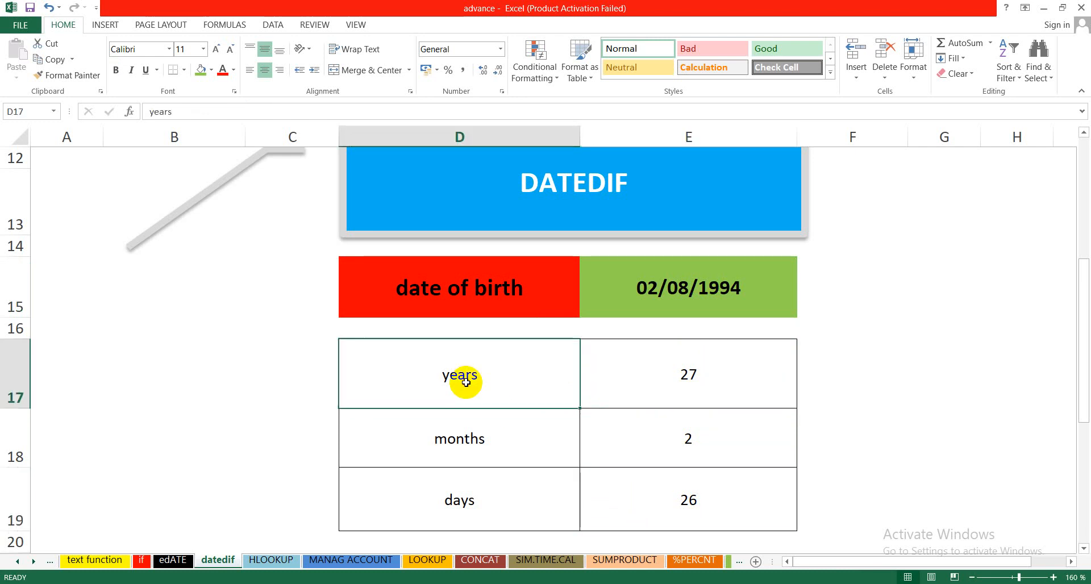
left_click(469, 439)
left_click(463, 500)
Step: Clear the years result in E17 and rebuild it with the formula =datedif(E15,today(),"y")
left_click(665, 372)
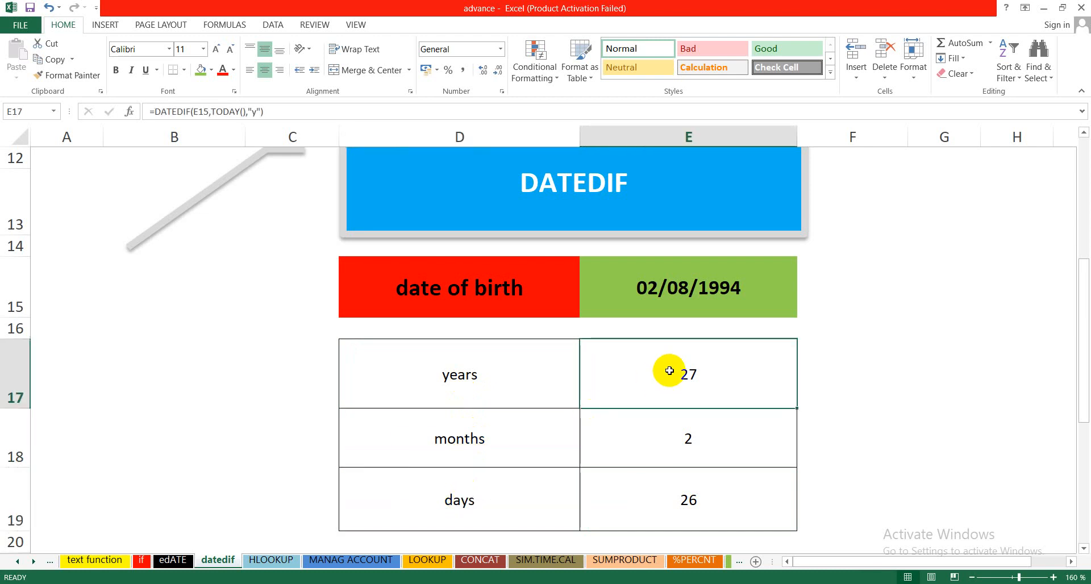
key("Delete")
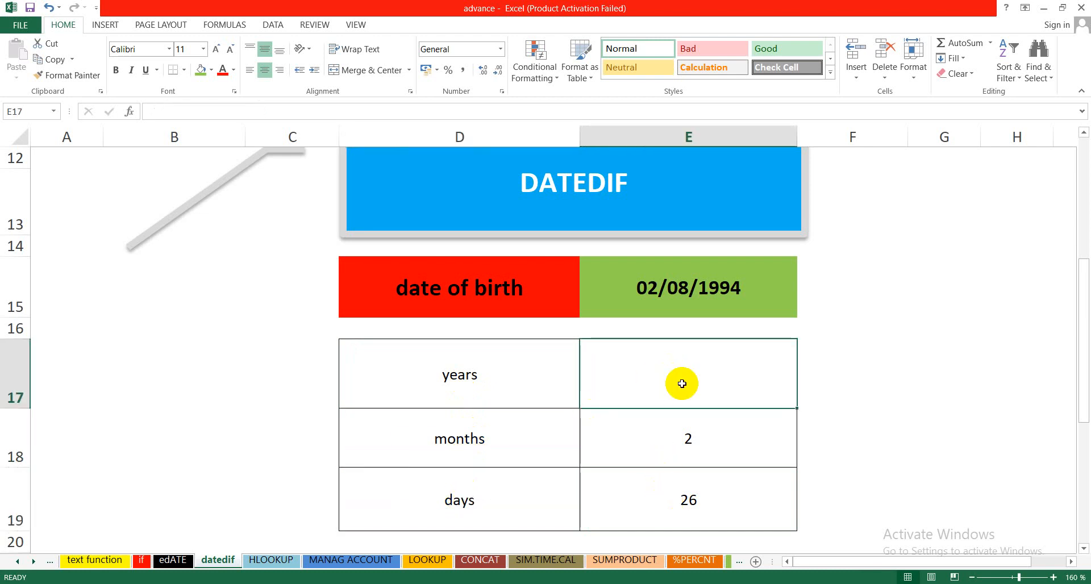
double_click(682, 384)
type("=d")
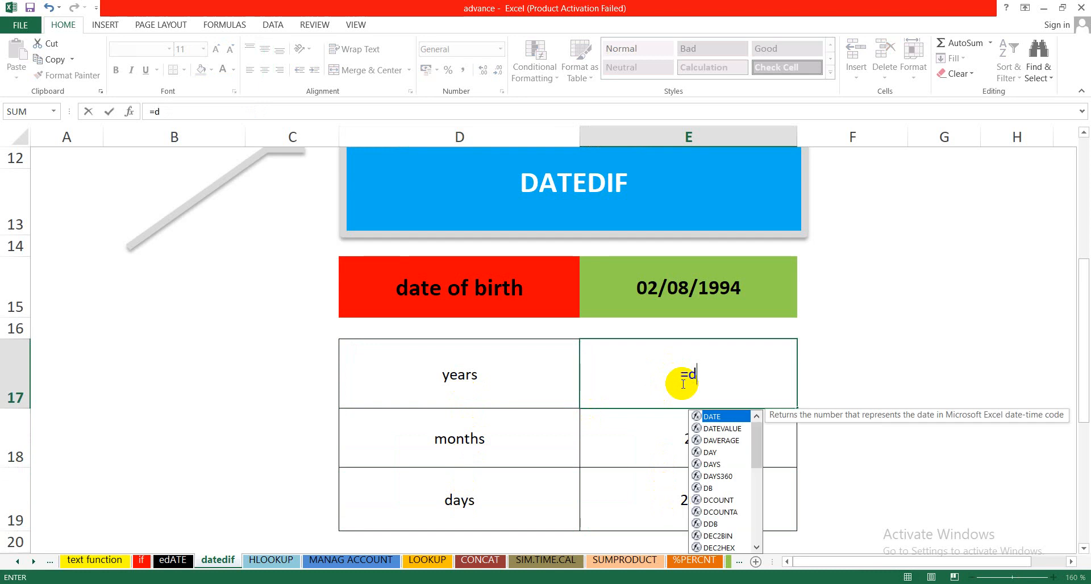
type("ated")
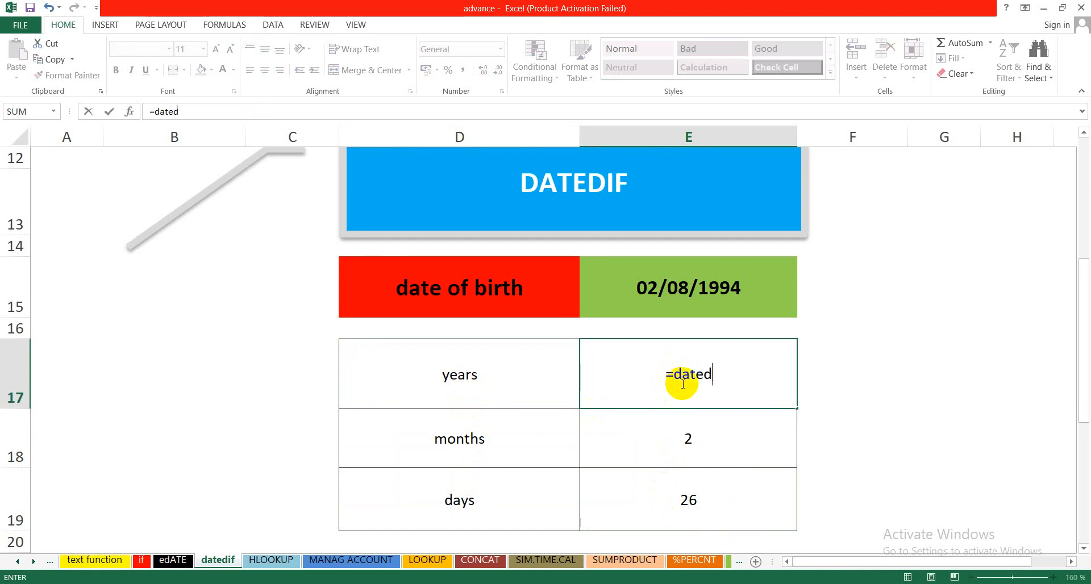
type("if(")
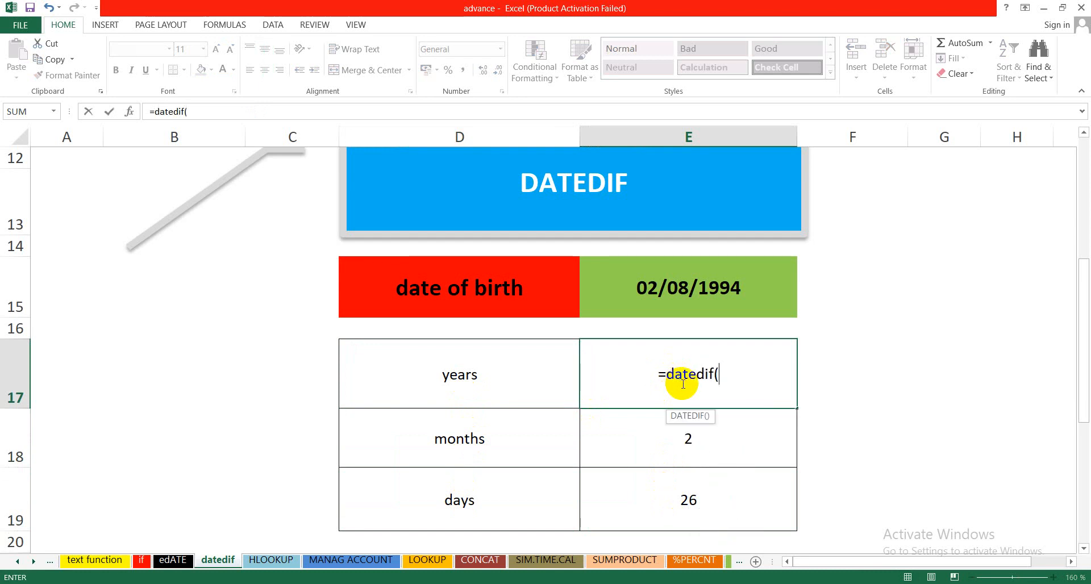
left_click(670, 284)
type(",")
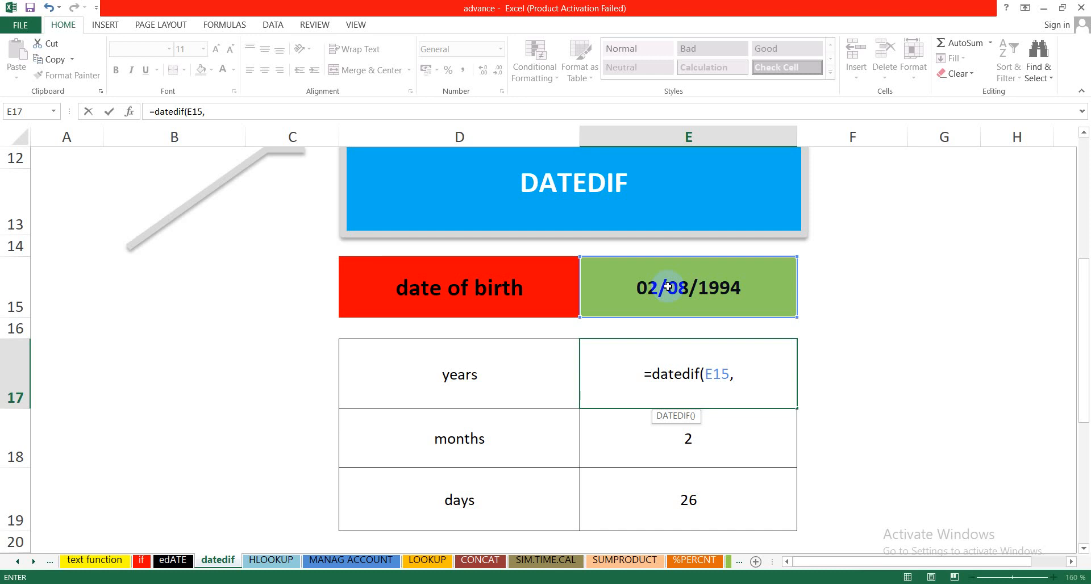
type("toda")
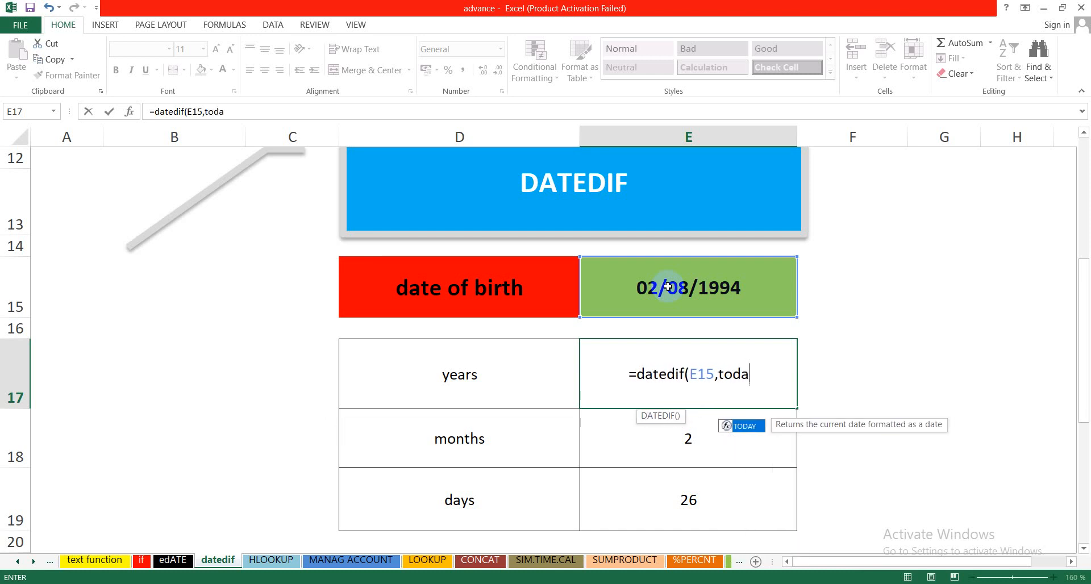
type("y")
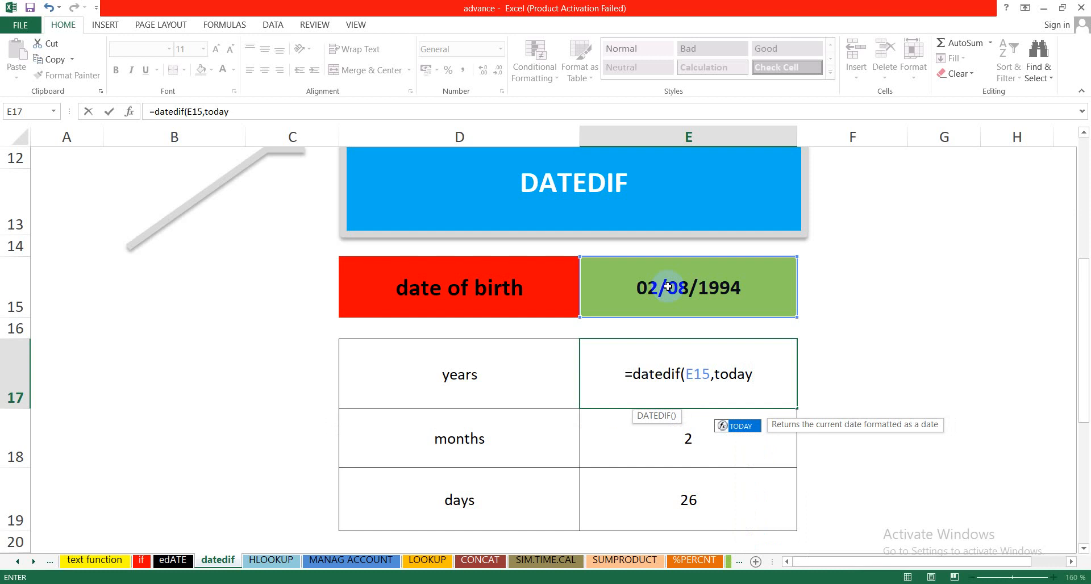
type("()")
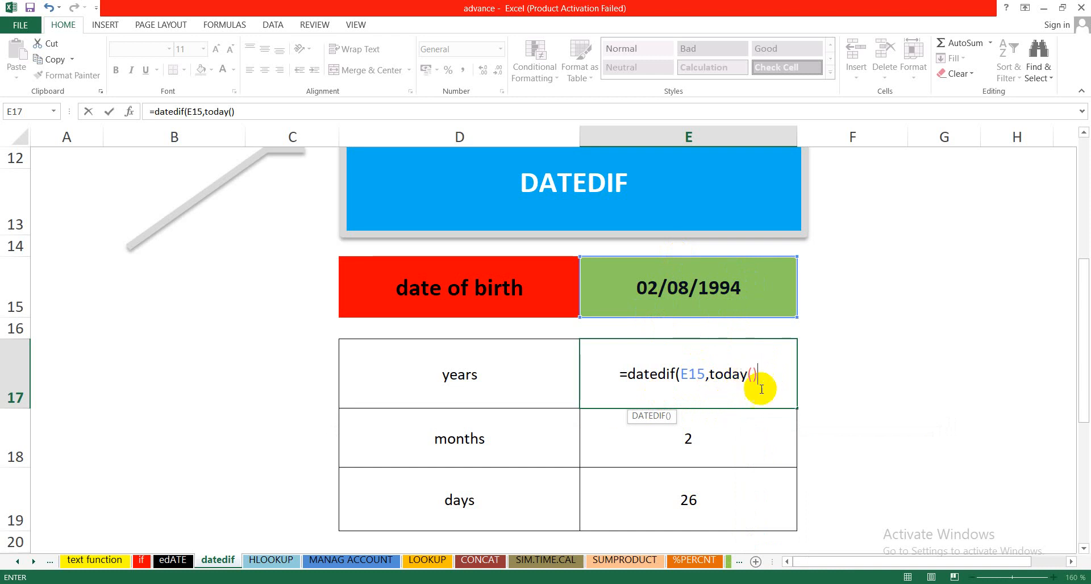
type(",")
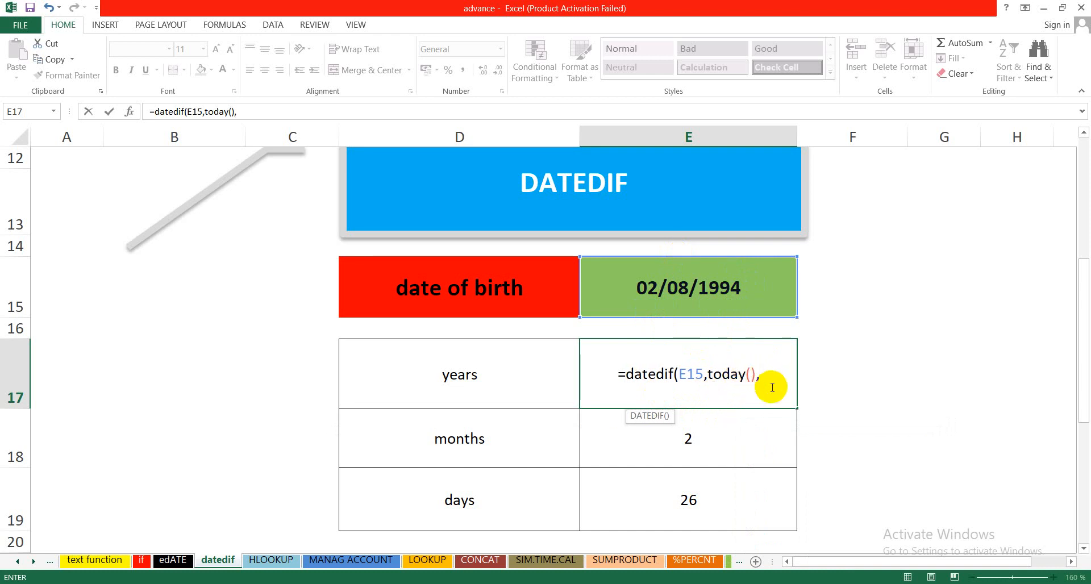
type("\"")
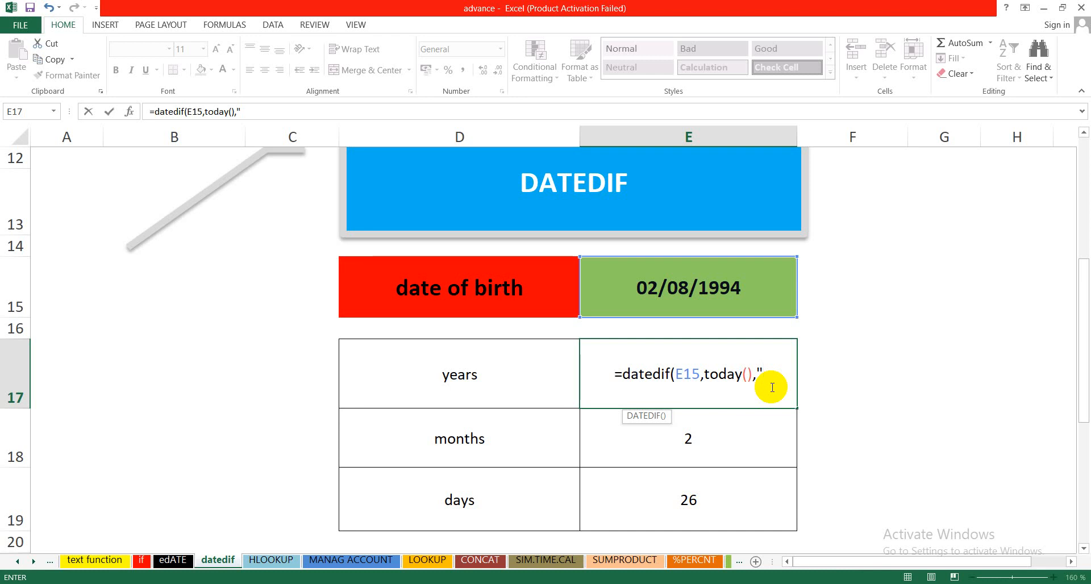
type("y")
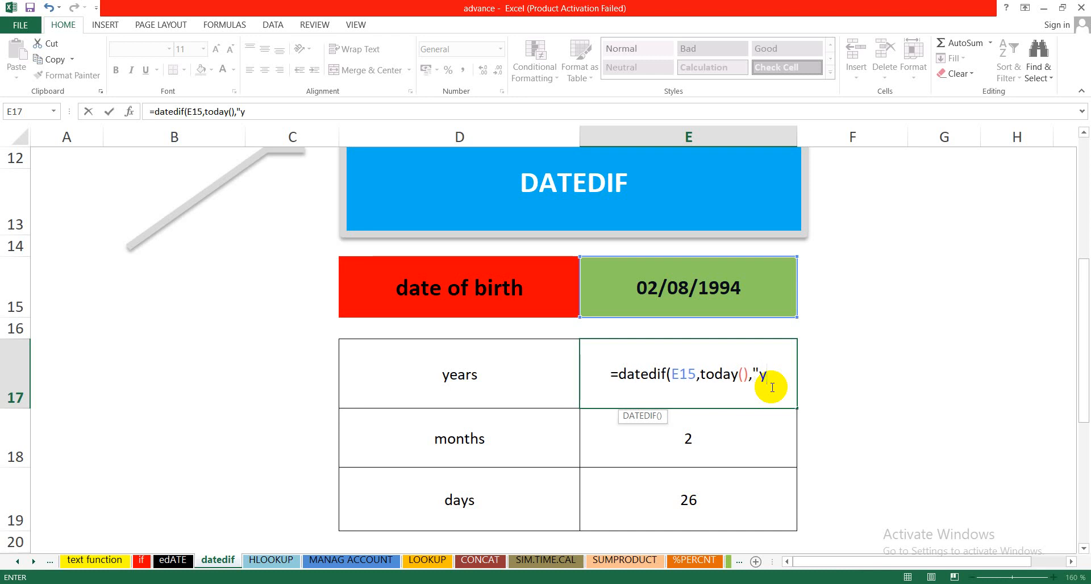
type("\"")
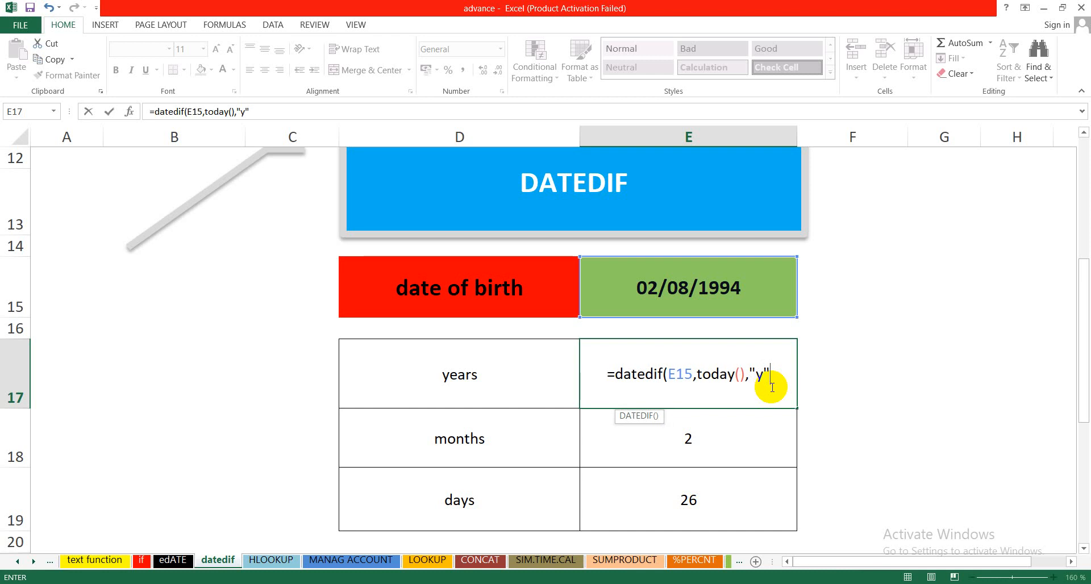
type(")")
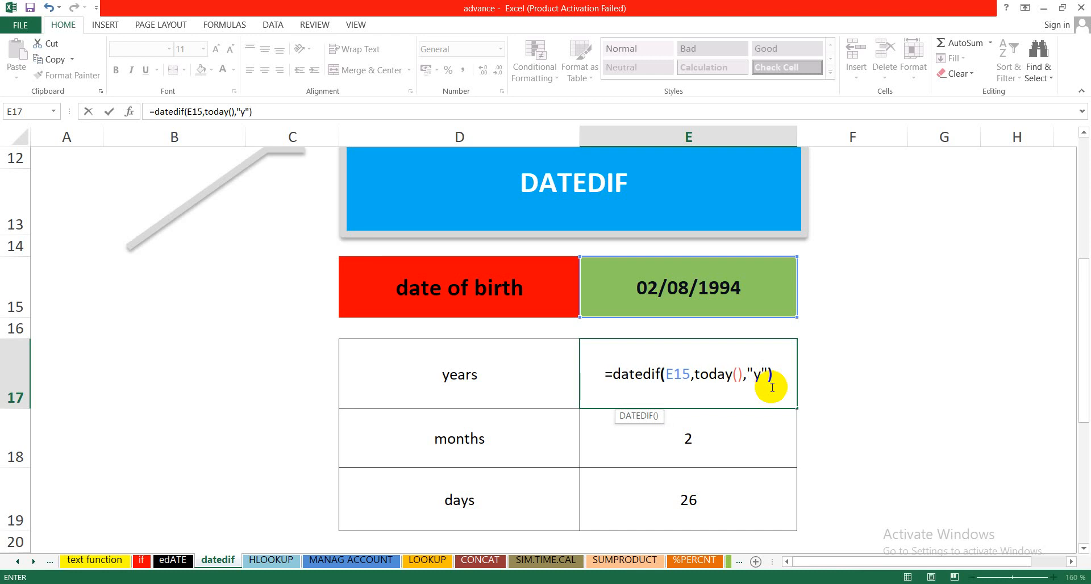
key("Return")
left_click(657, 388)
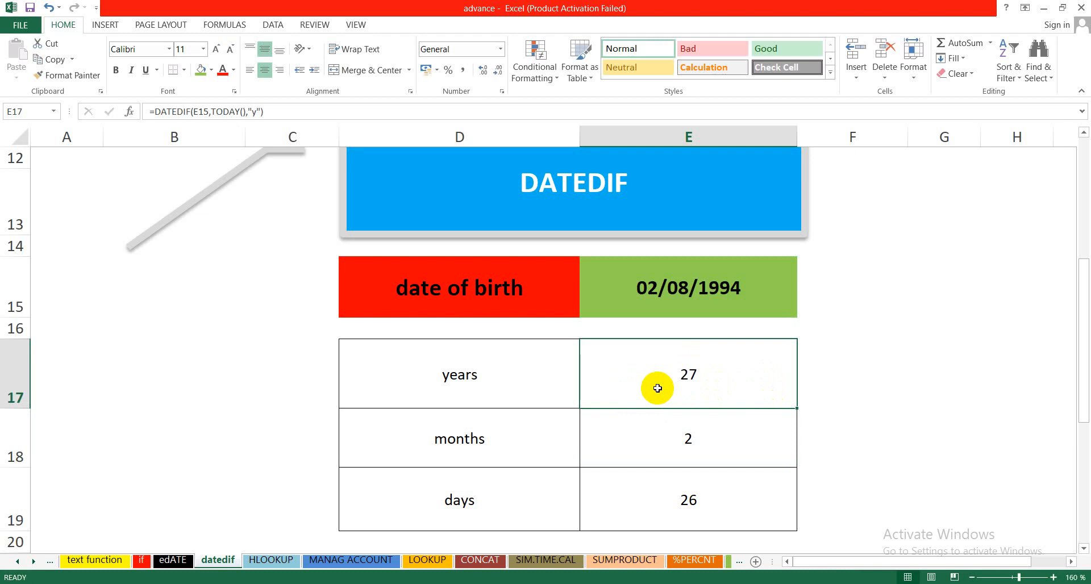
Step: Replace the months result in E18 with a newly entered formula =datedif(E15,today(),"ym")
left_click(670, 443)
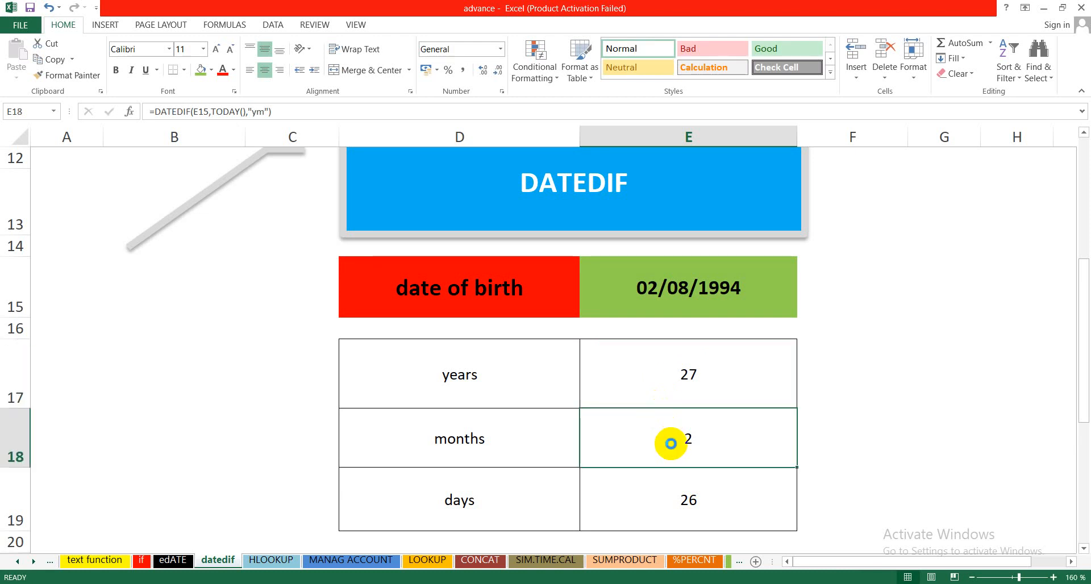
key("Delete")
type("=")
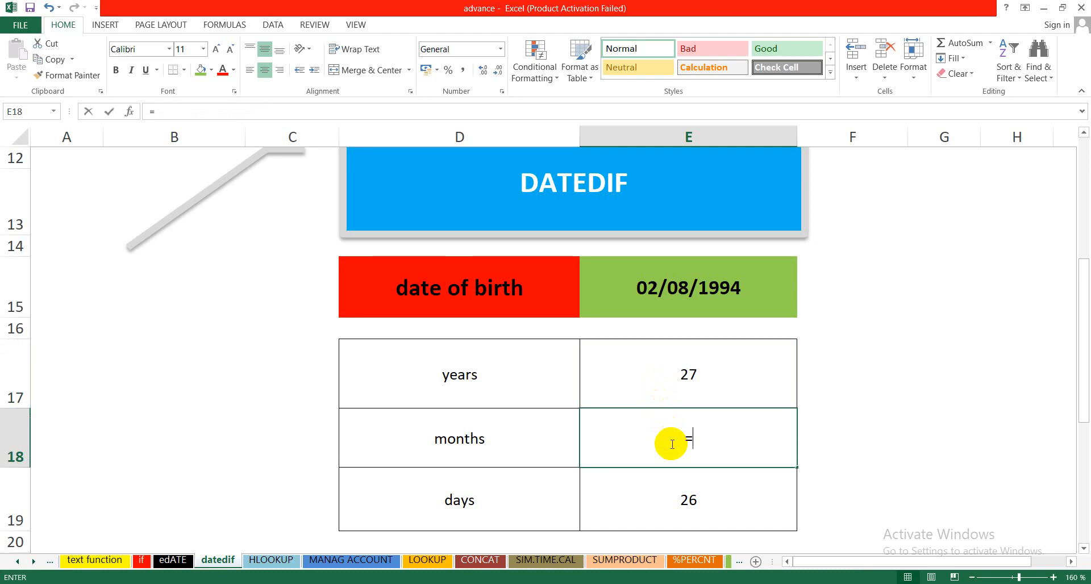
type("dat")
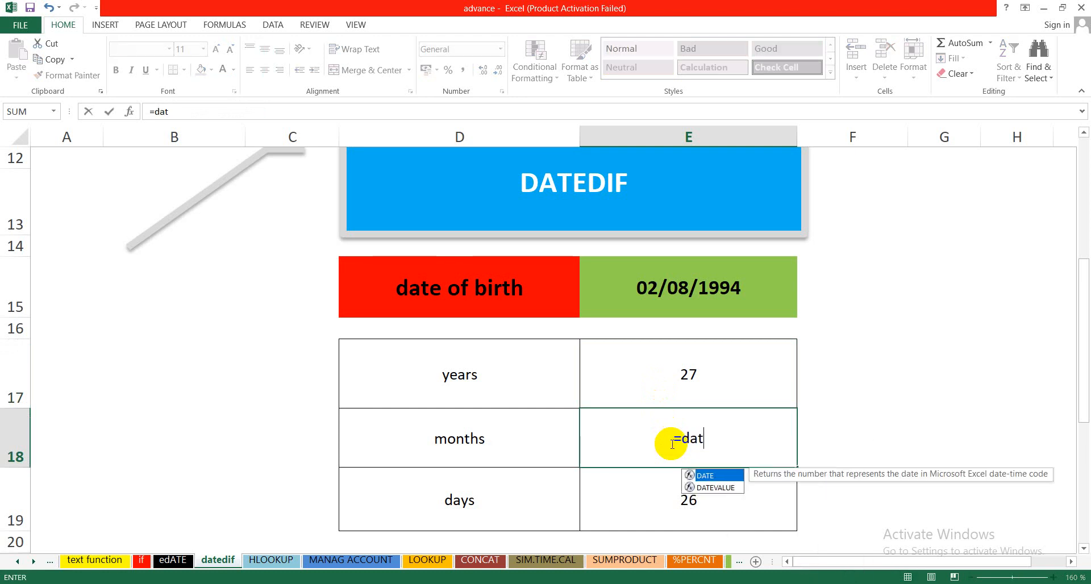
type("edif")
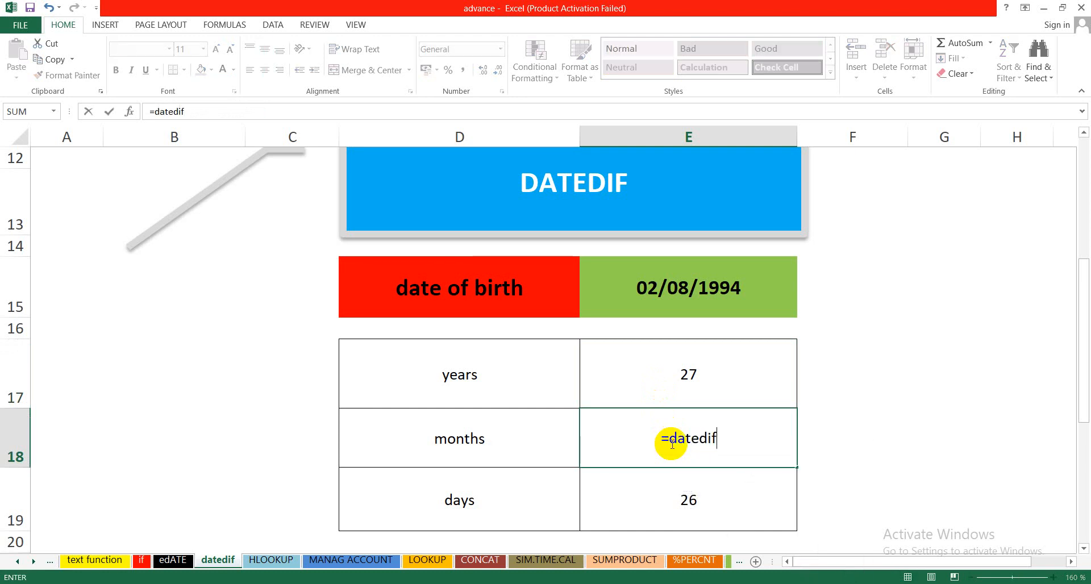
type("(")
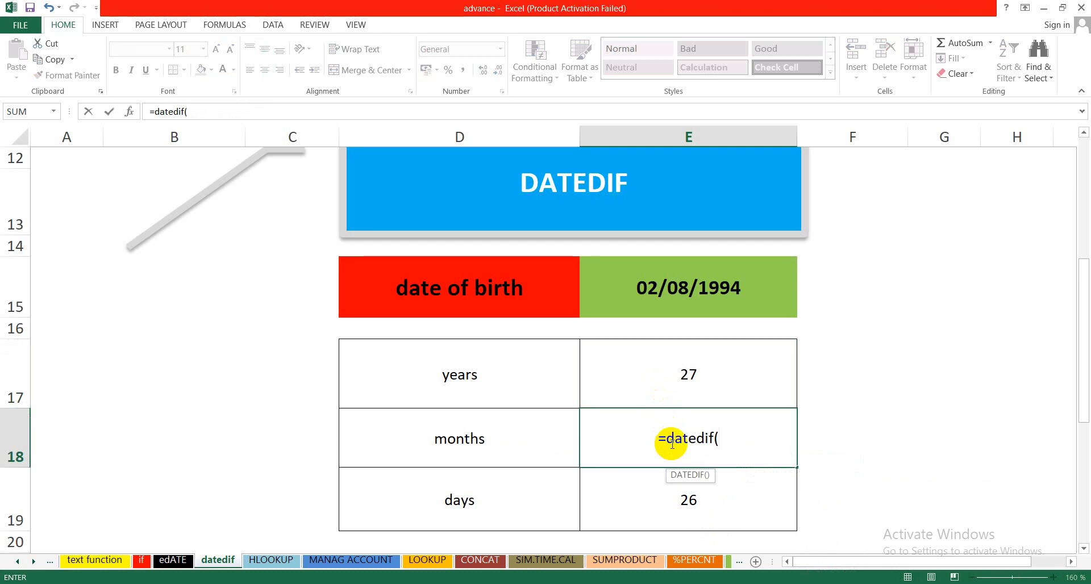
left_click(636, 293)
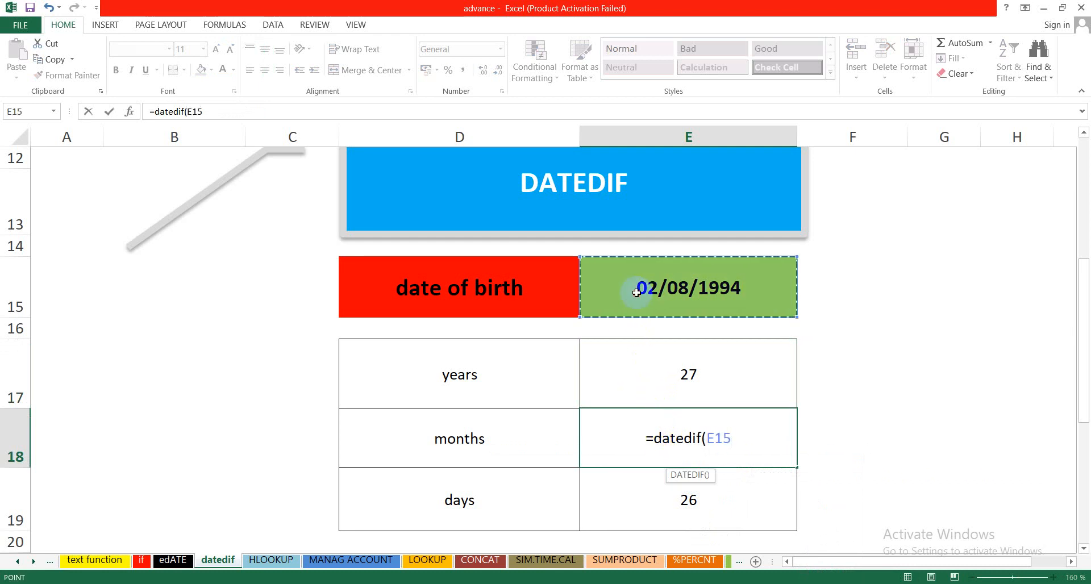
type(",")
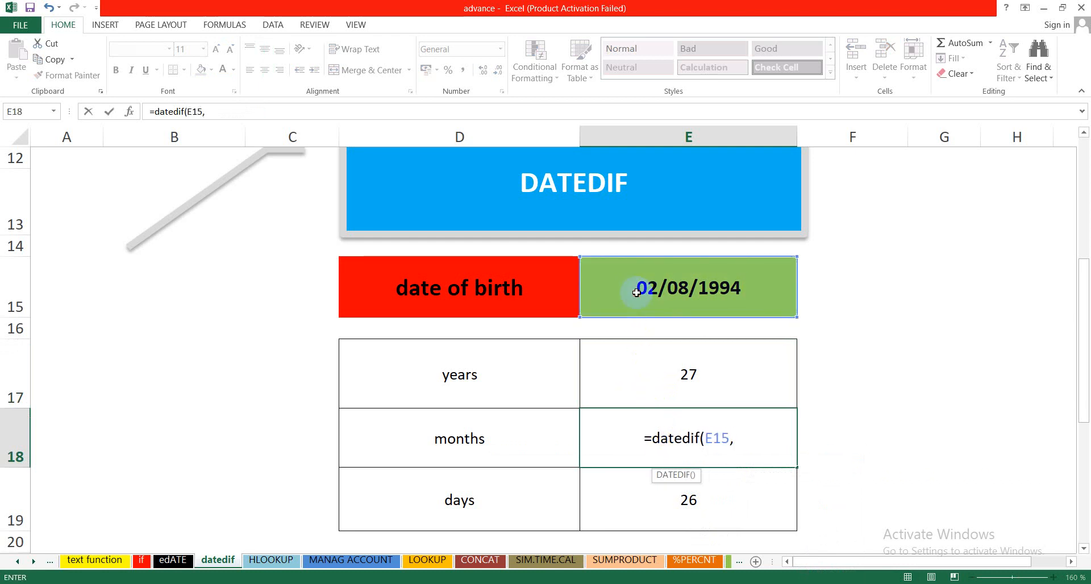
type("to")
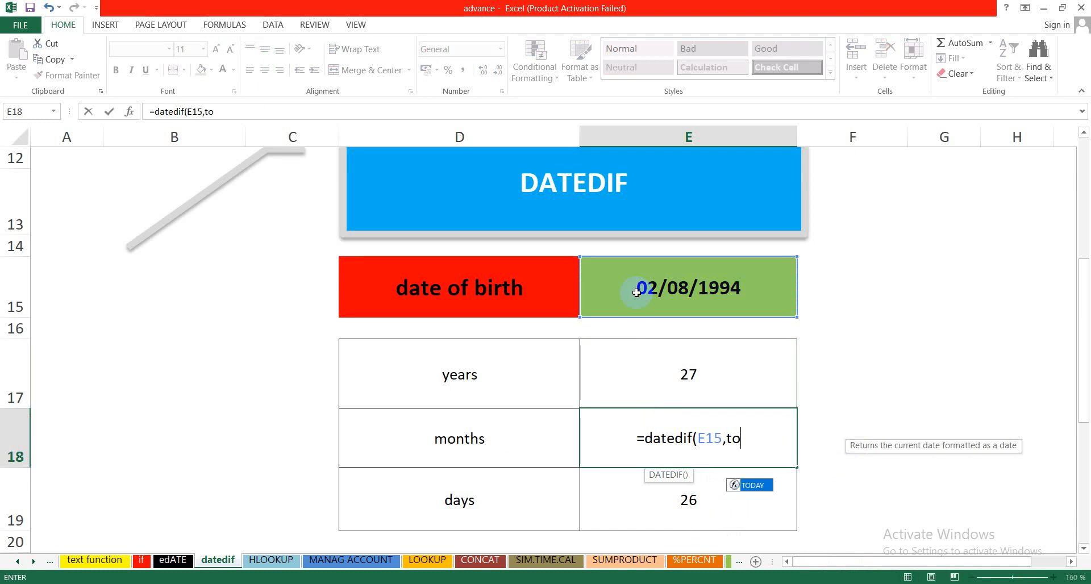
type("day")
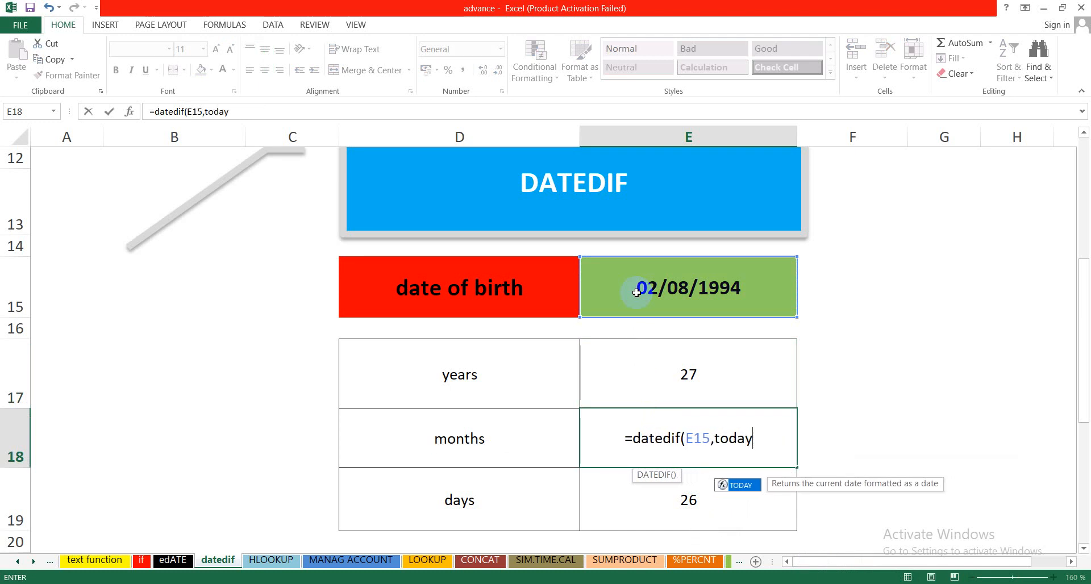
type("()")
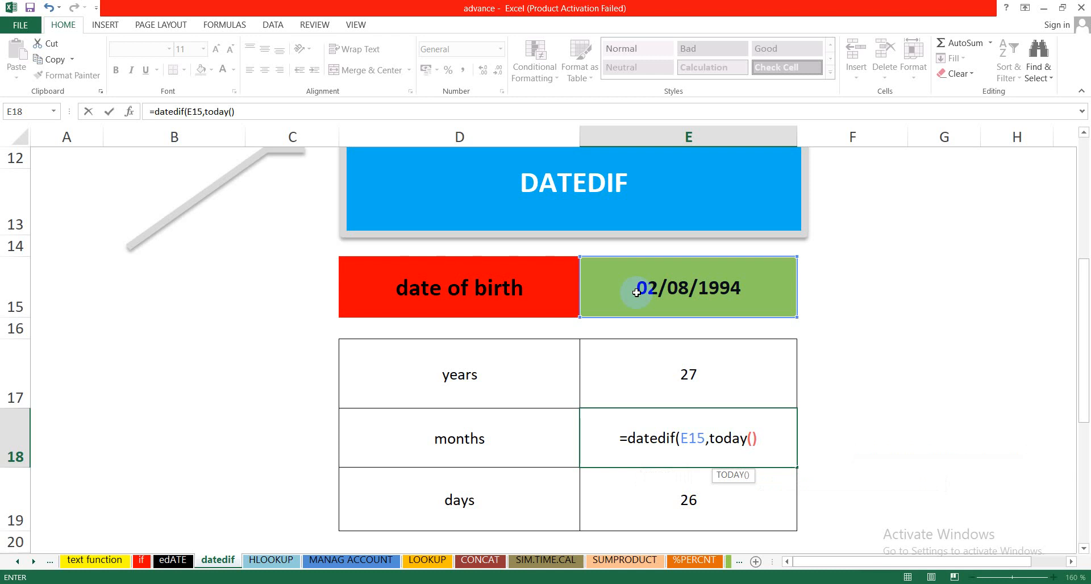
type(",\"y")
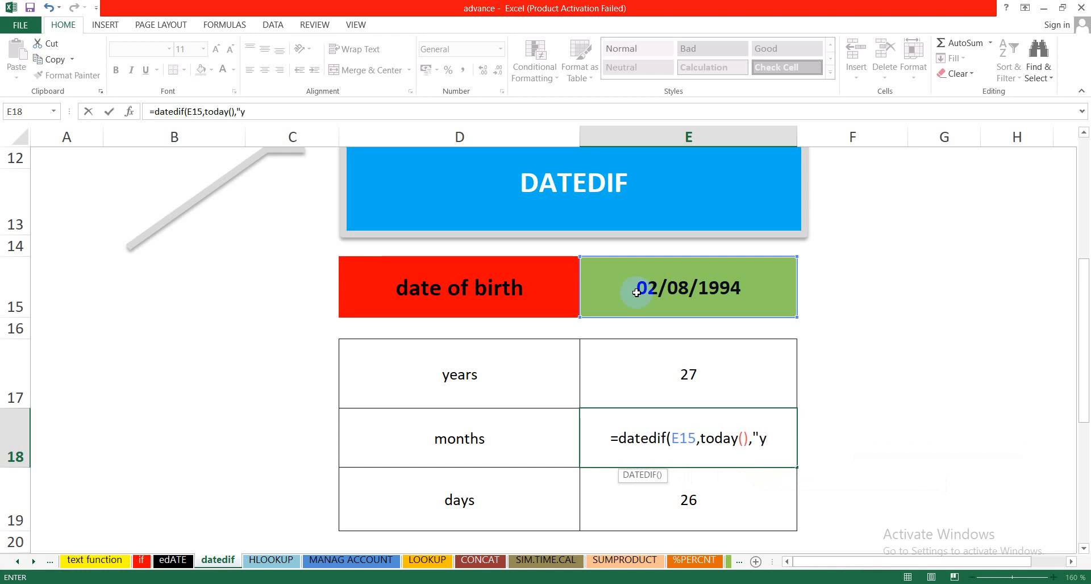
type("m")
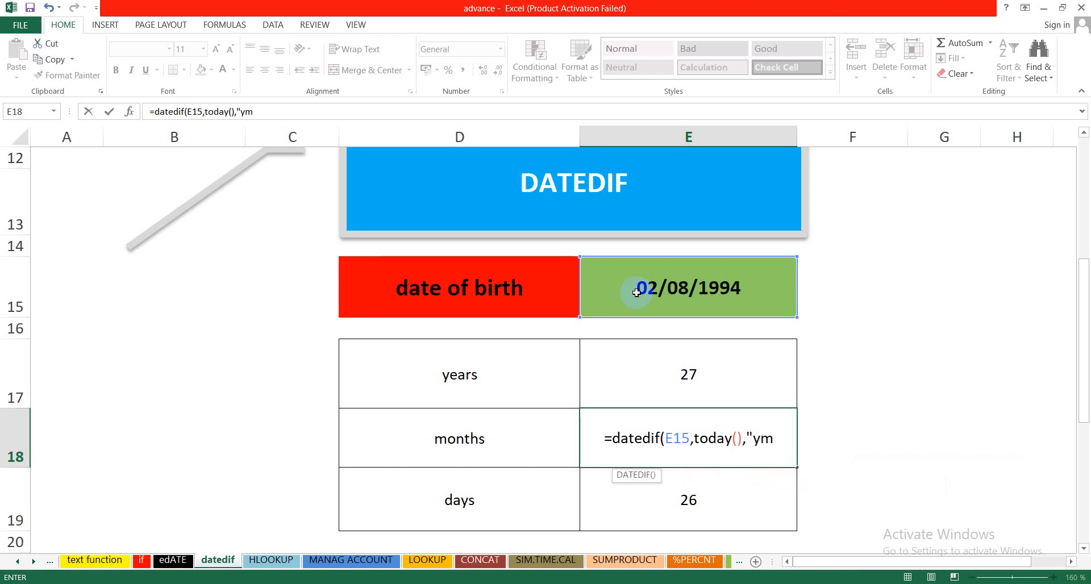
type("d\")")
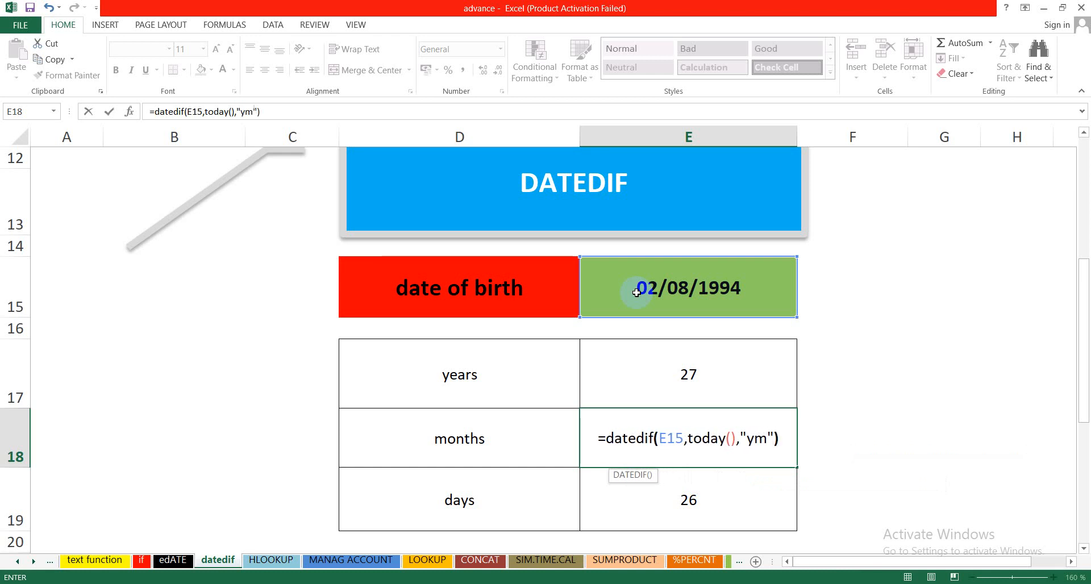
key("Return")
left_click(621, 445)
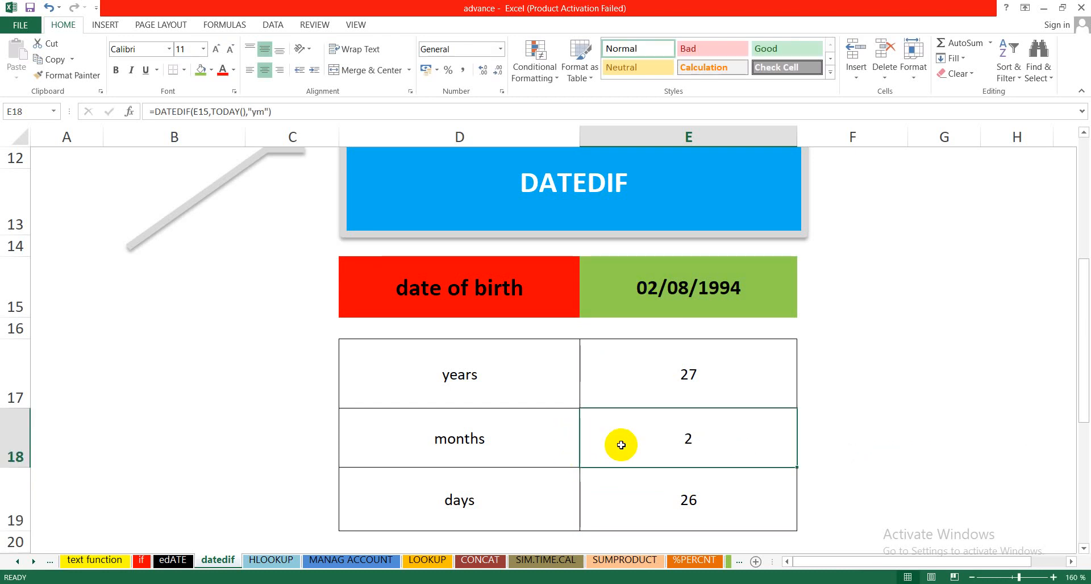
Step: Clear the days result in E19 and begin a new DATEDIF formula there with E15 as its start date
left_click(648, 491)
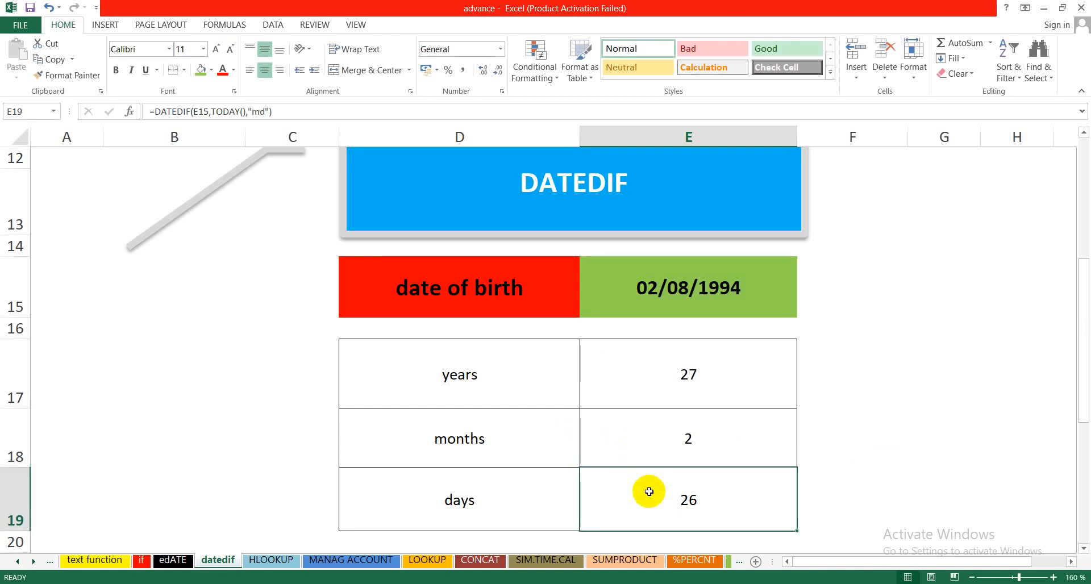
key("Delete")
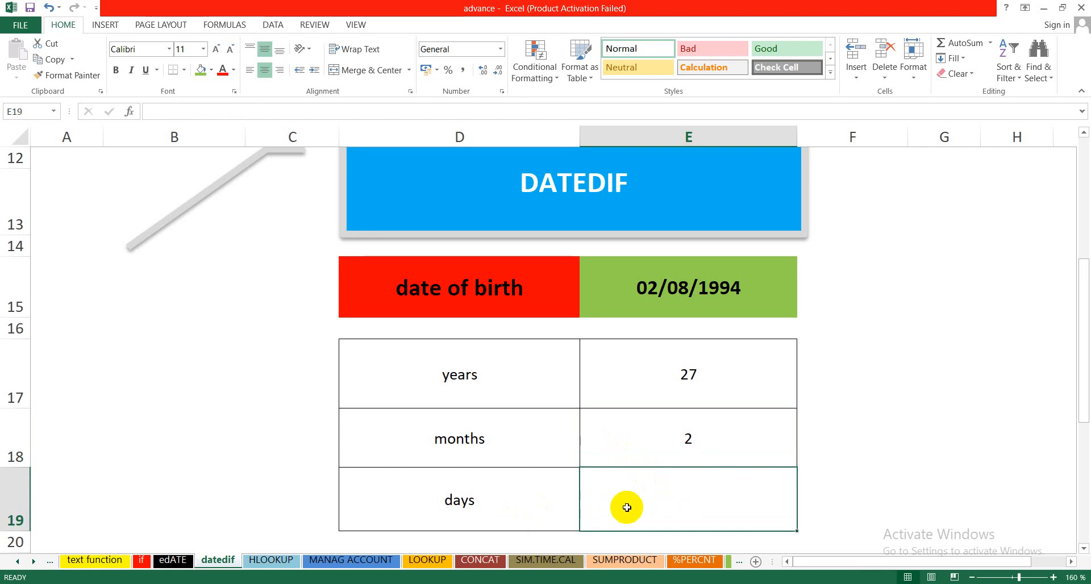
type("=")
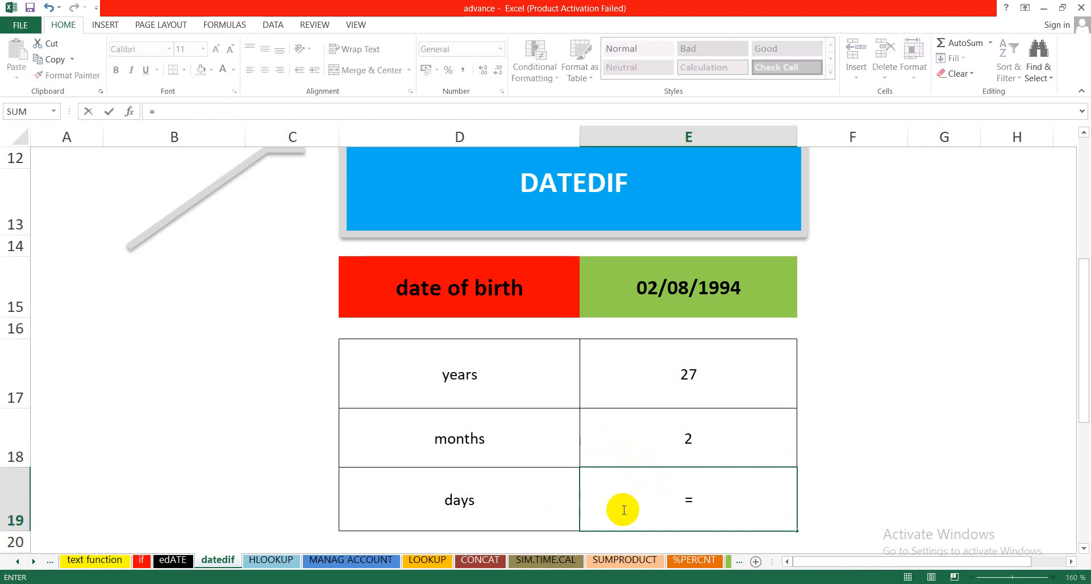
type("dated")
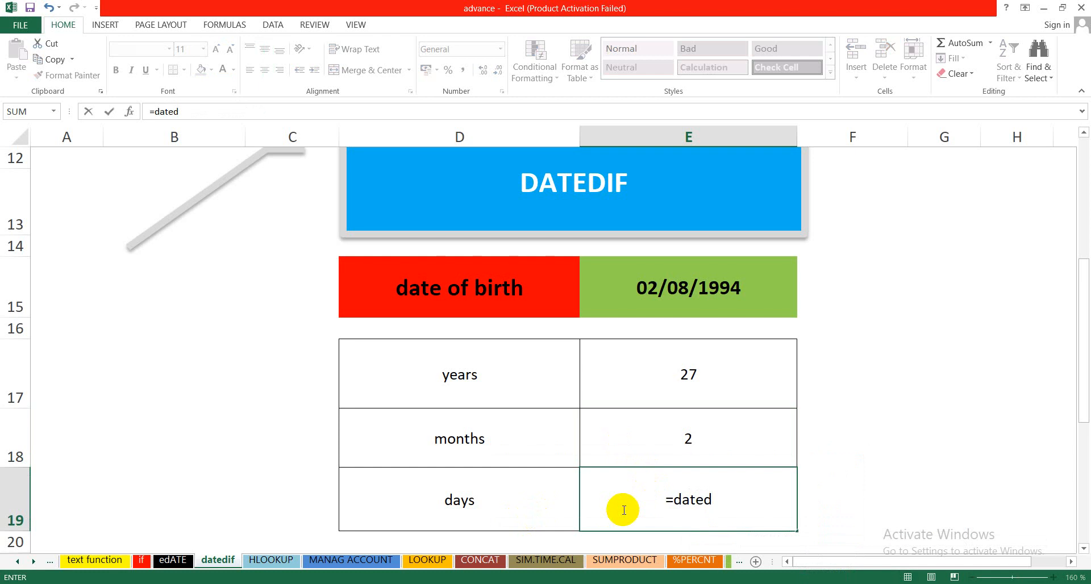
type("if(")
left_click(614, 298)
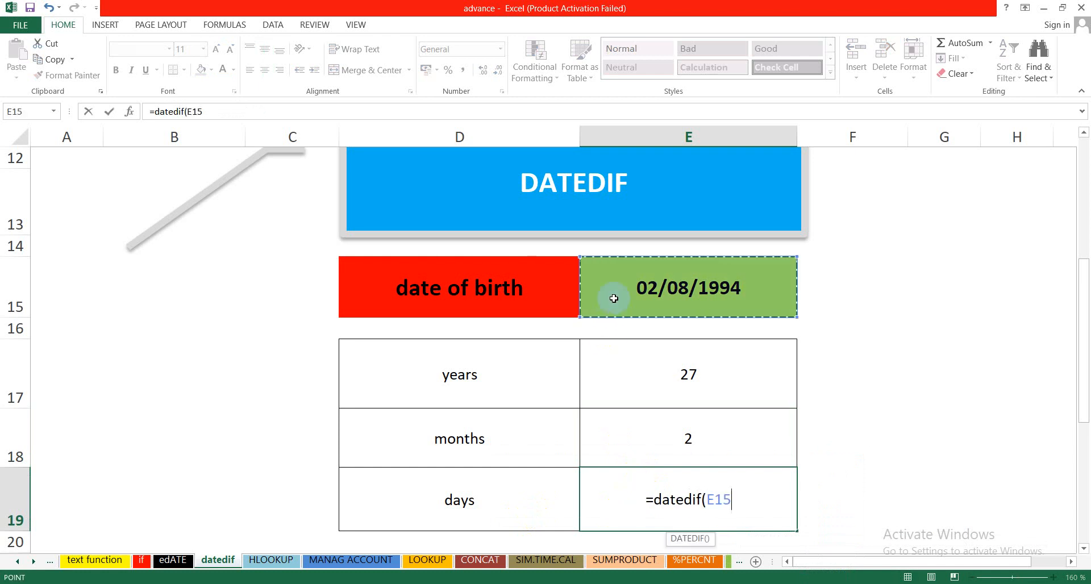
type(",")
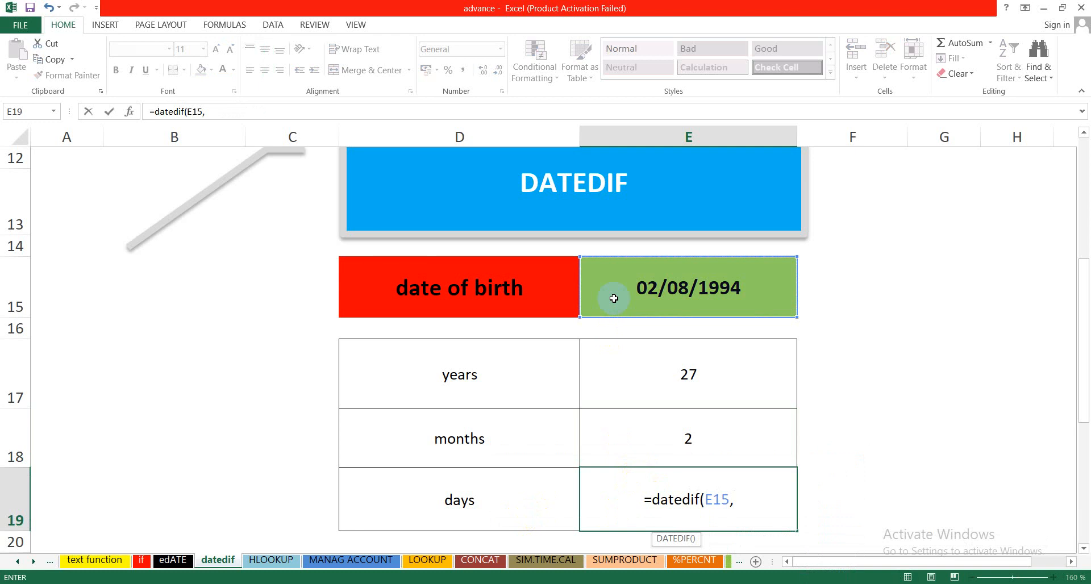
type("\"")
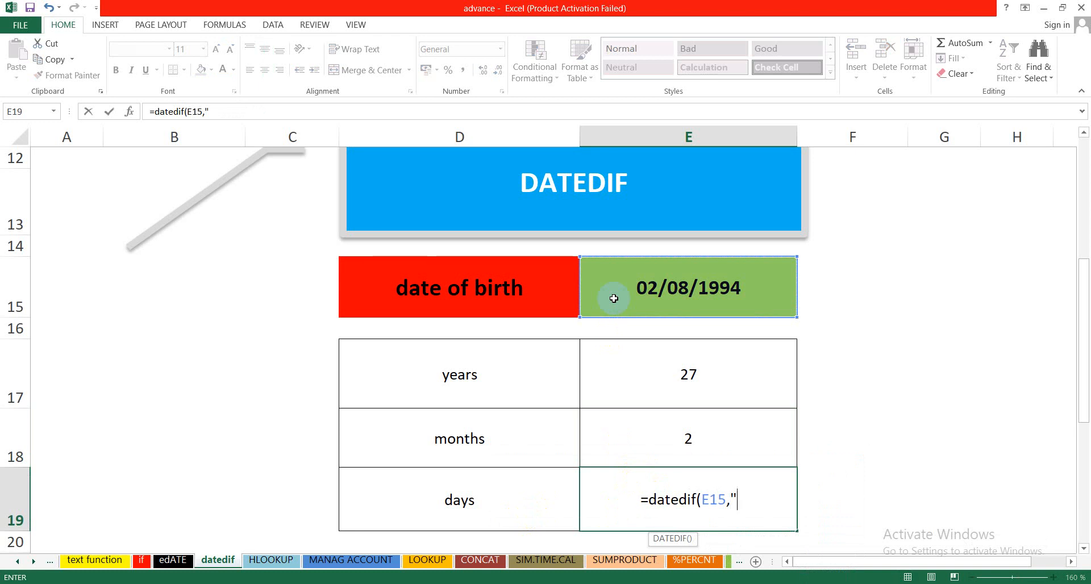
type("today")
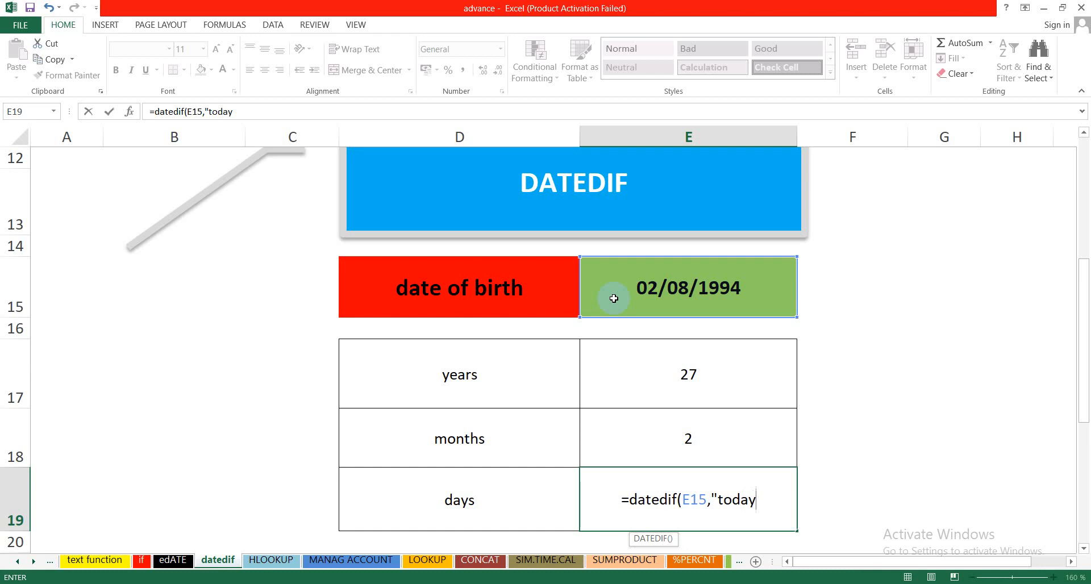
key("BackSpace")
key("BackSpace")
key("BackSpace")
key("BackSpace")
key("BackSpace")
key("BackSpace")
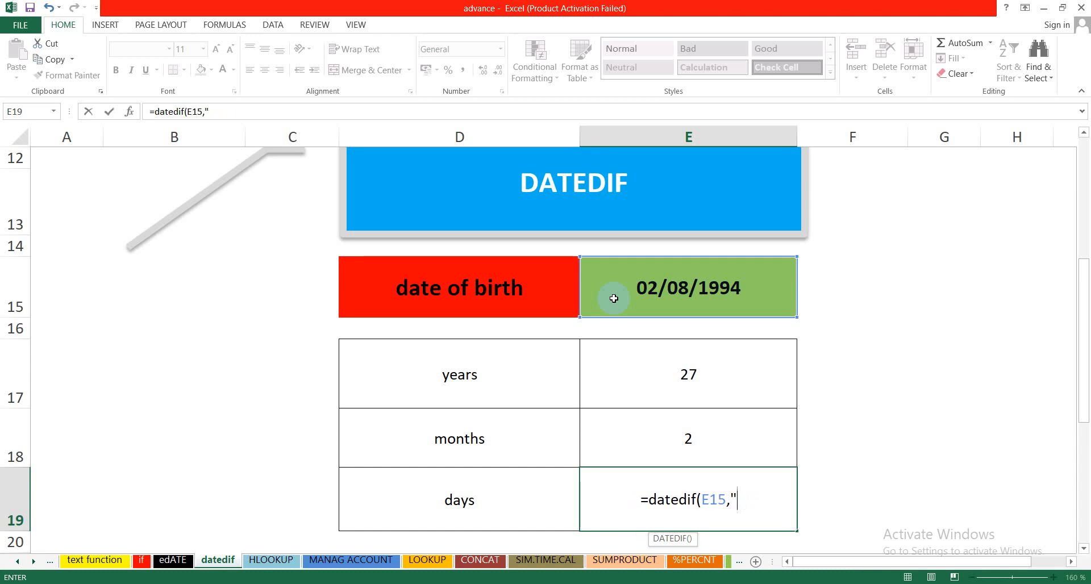
Step: Complete the days formula in E19 as =datedif(E15,today(),"md")
type("today")
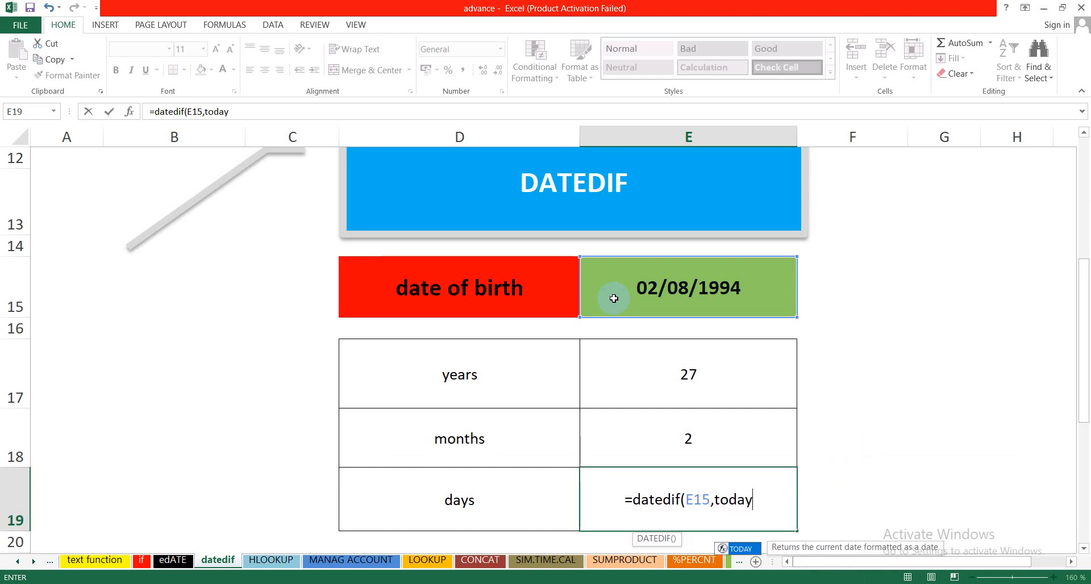
type("()")
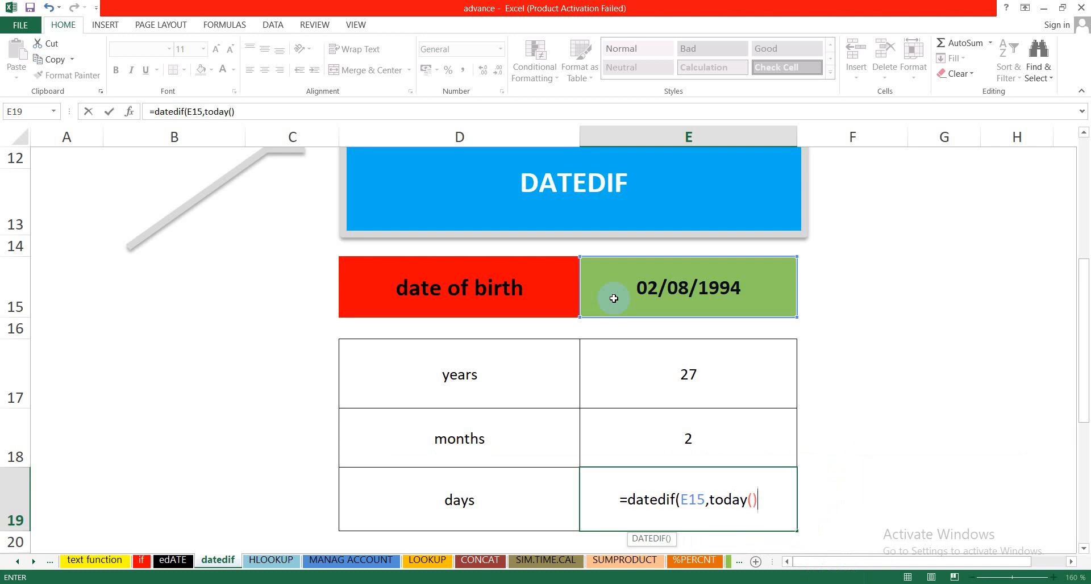
type(",")
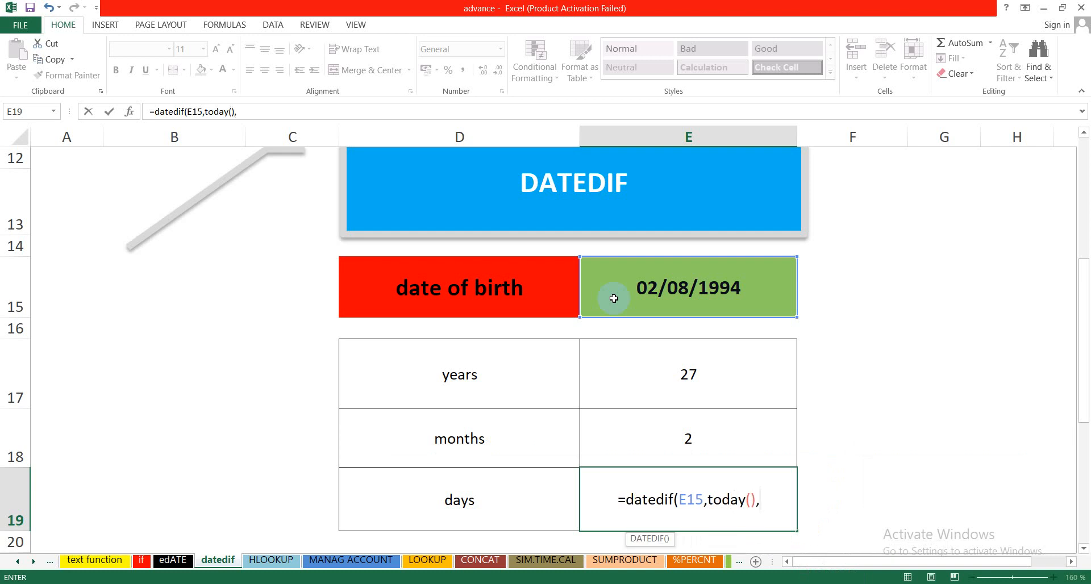
type("\"")
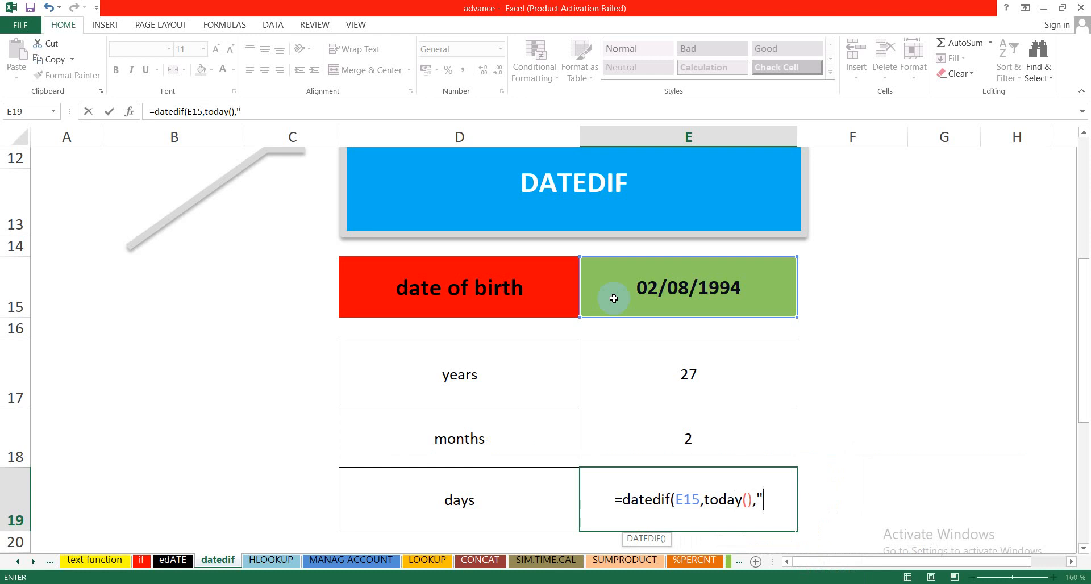
type("m")
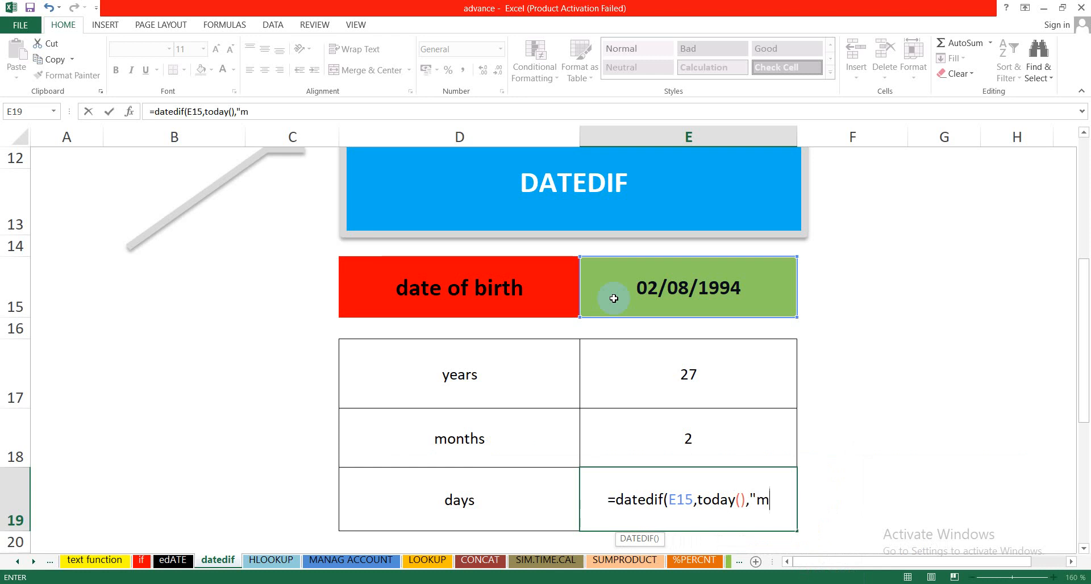
type("d")
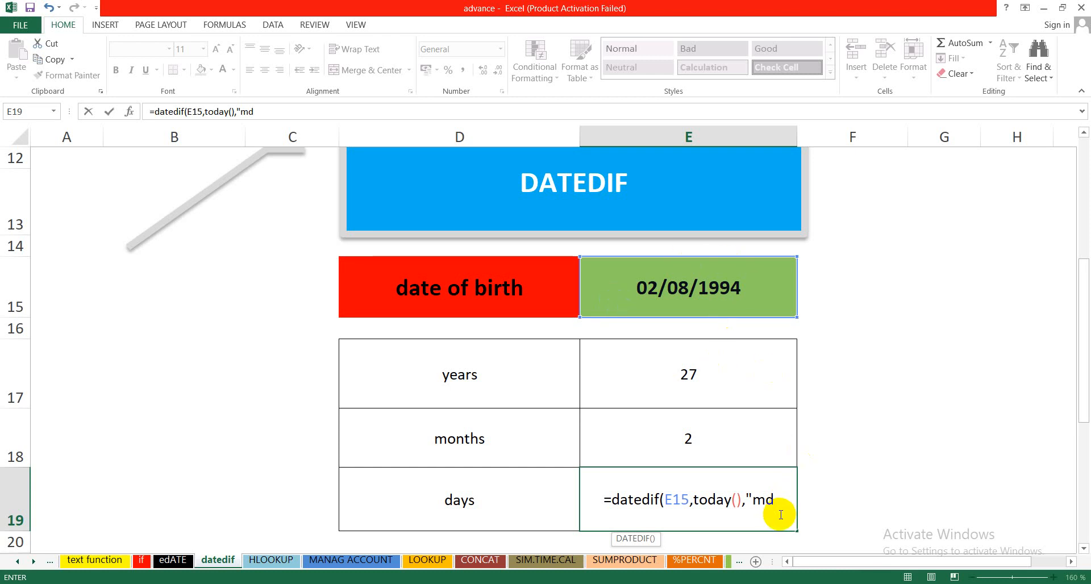
type("\"")
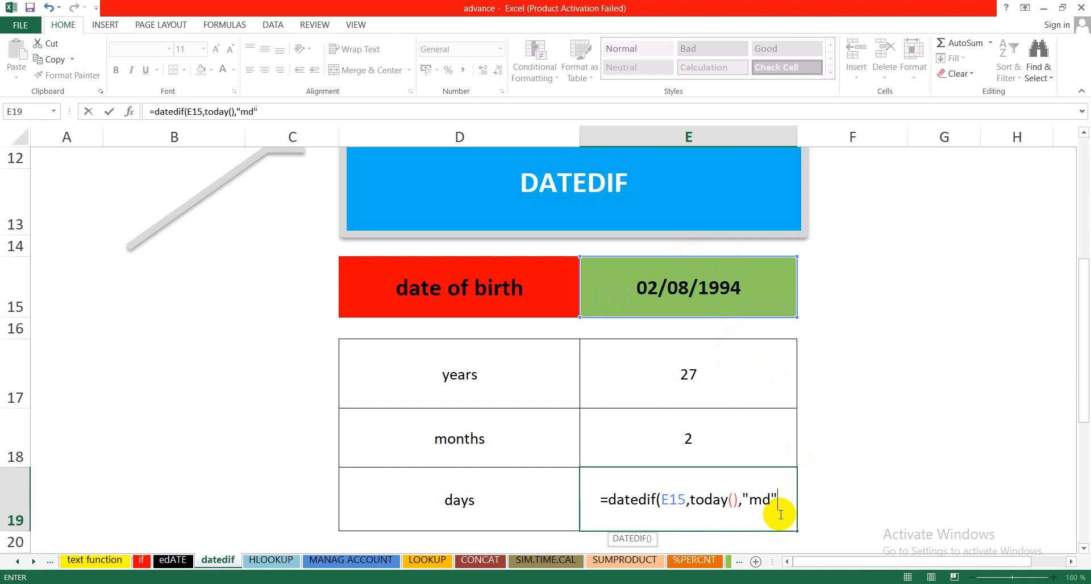
type(")")
key("Return")
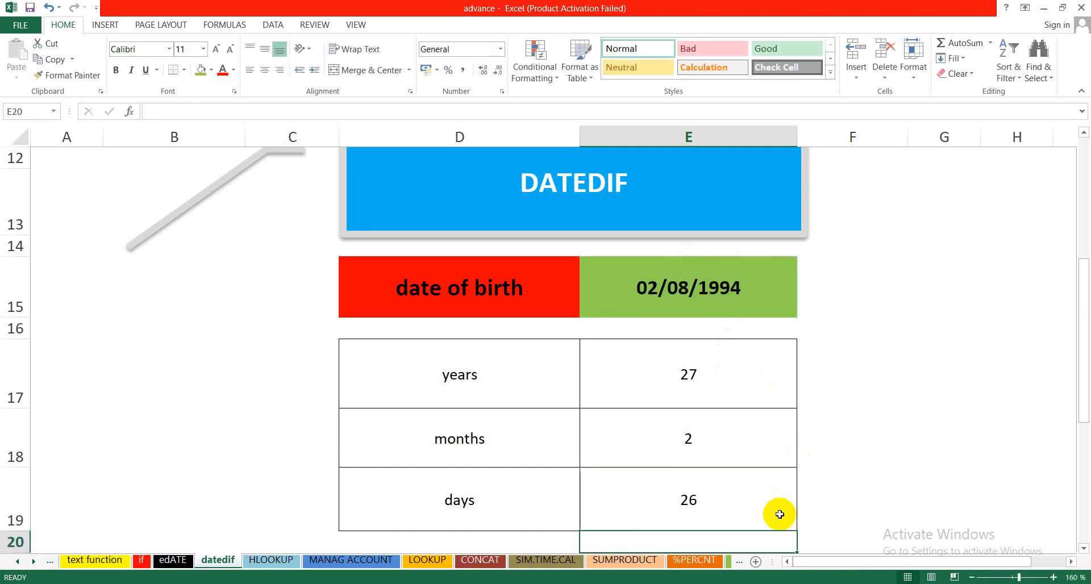
Step: Review the rebuilt years, months and days formulas in E17:E19 and the date of birth in E15
left_click(738, 503)
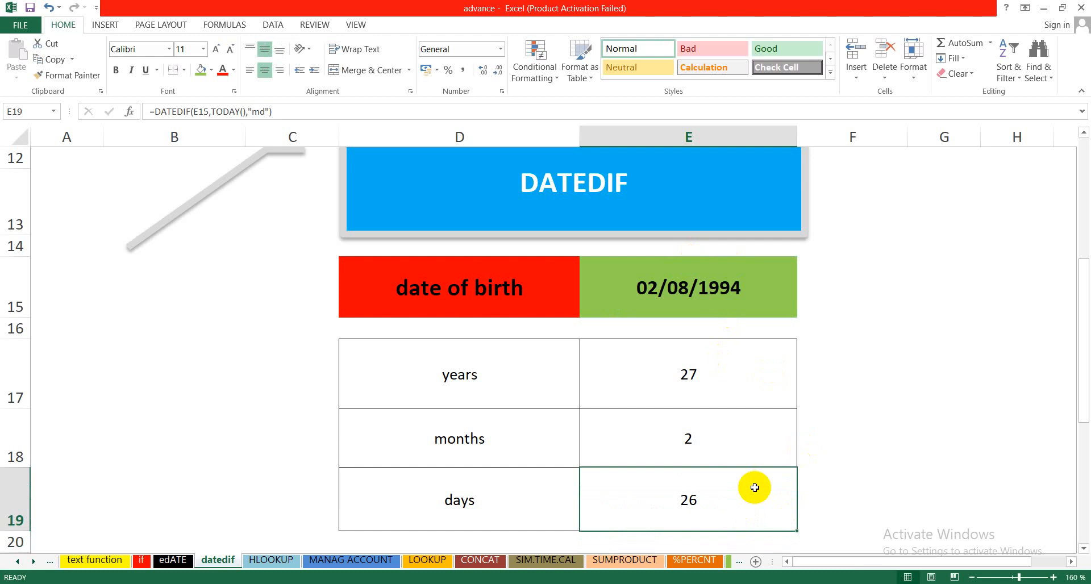
mouse_move(1084, 341)
left_mouse_down()
mouse_move(1086, 418)
mouse_move(1086, 341)
mouse_move(1084, 351)
left_mouse_up()
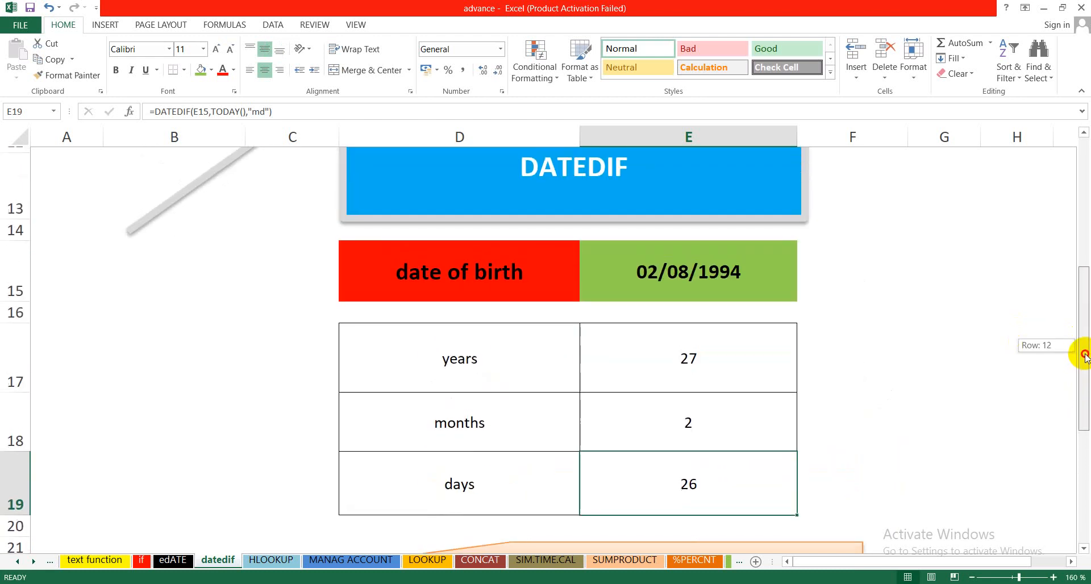
left_click(645, 350)
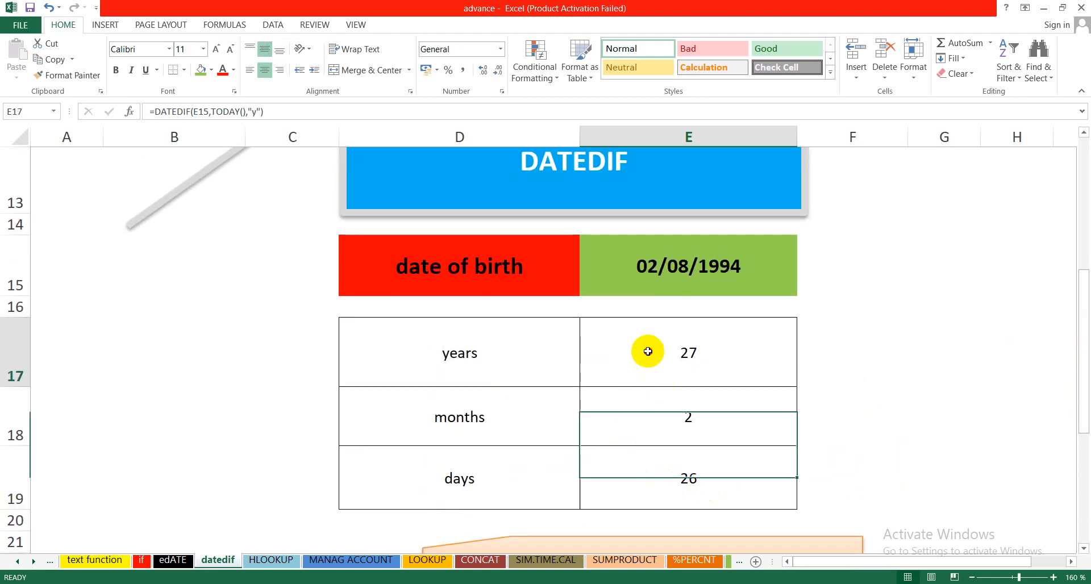
left_click(640, 409)
left_click(651, 477)
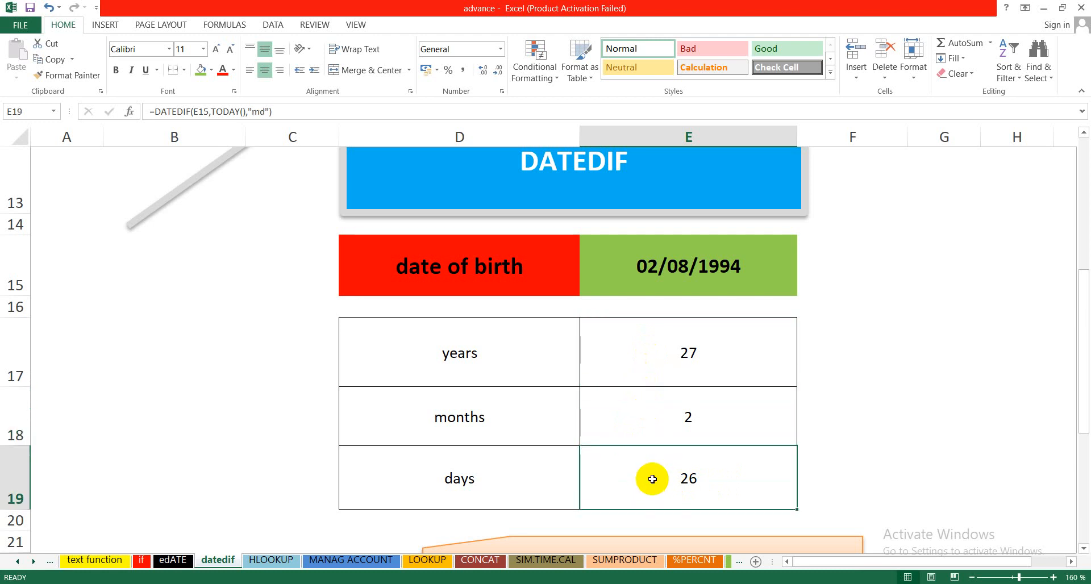
left_click(691, 270)
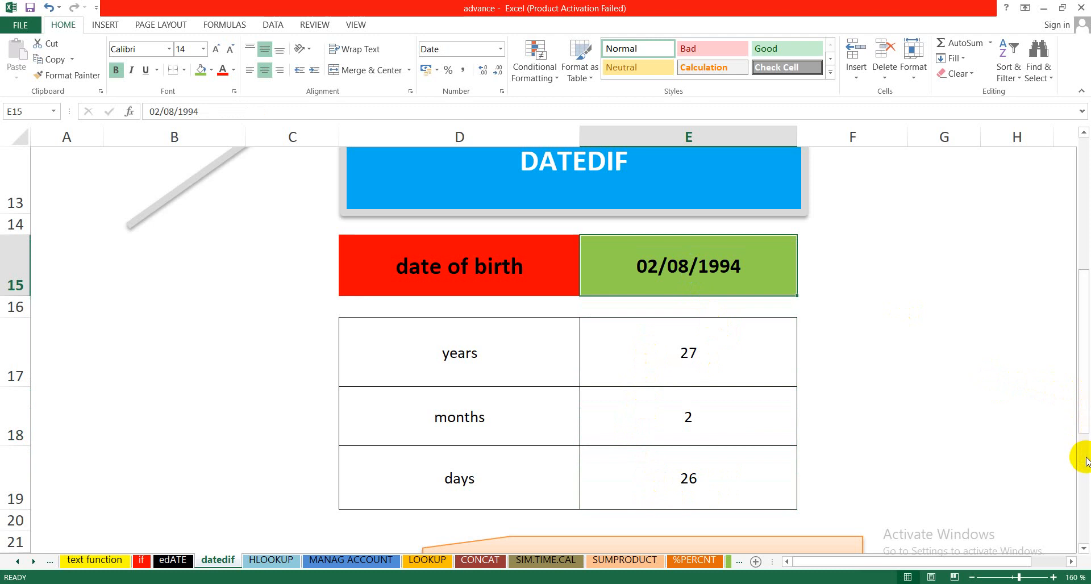
Step: Examine the DAYS 360 example: the start date in D26, the end date in E26 and the days-between formula in F26
scroll(1086, 474, "down", 2)
scroll(1087, 474, "down", 1)
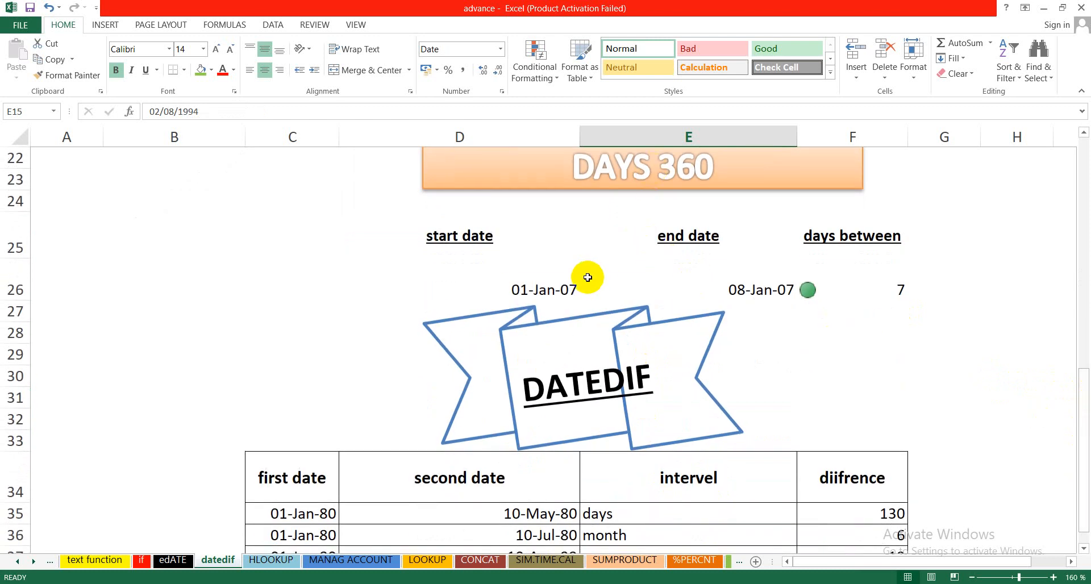
left_click(546, 292)
left_click(706, 292)
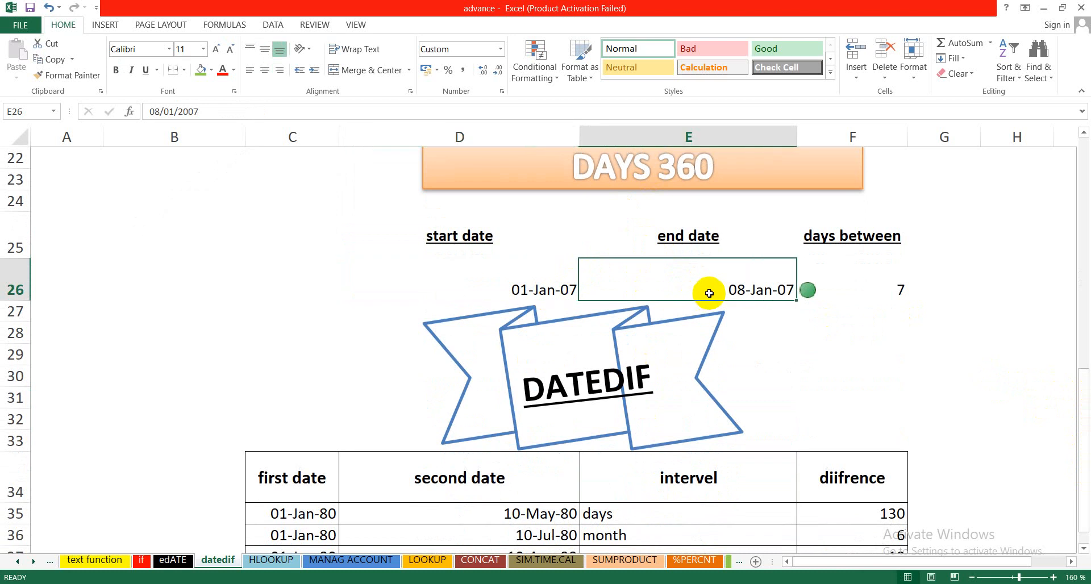
left_click(540, 289)
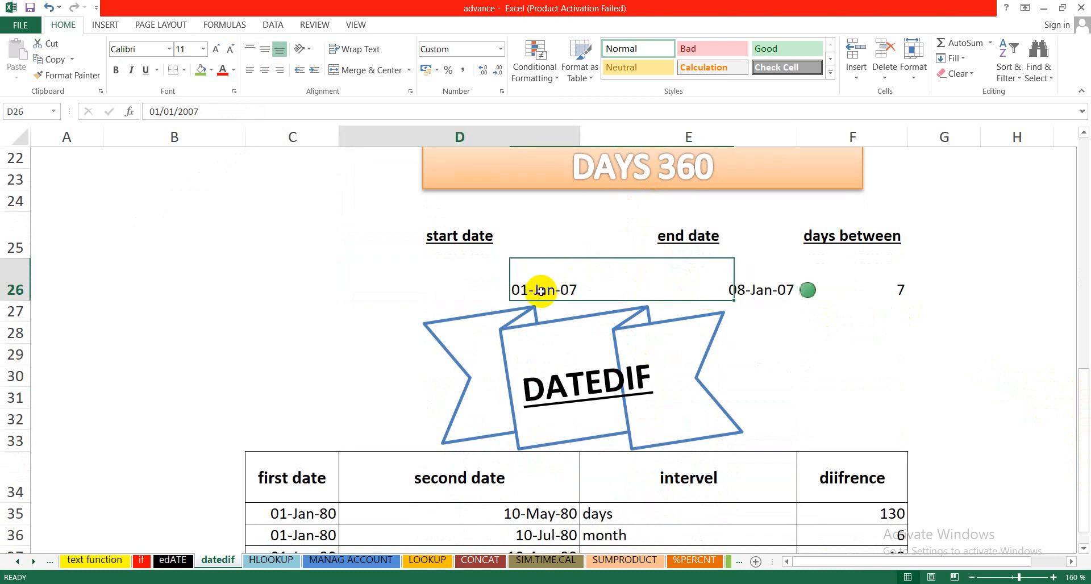
left_click(668, 291)
left_click(543, 288)
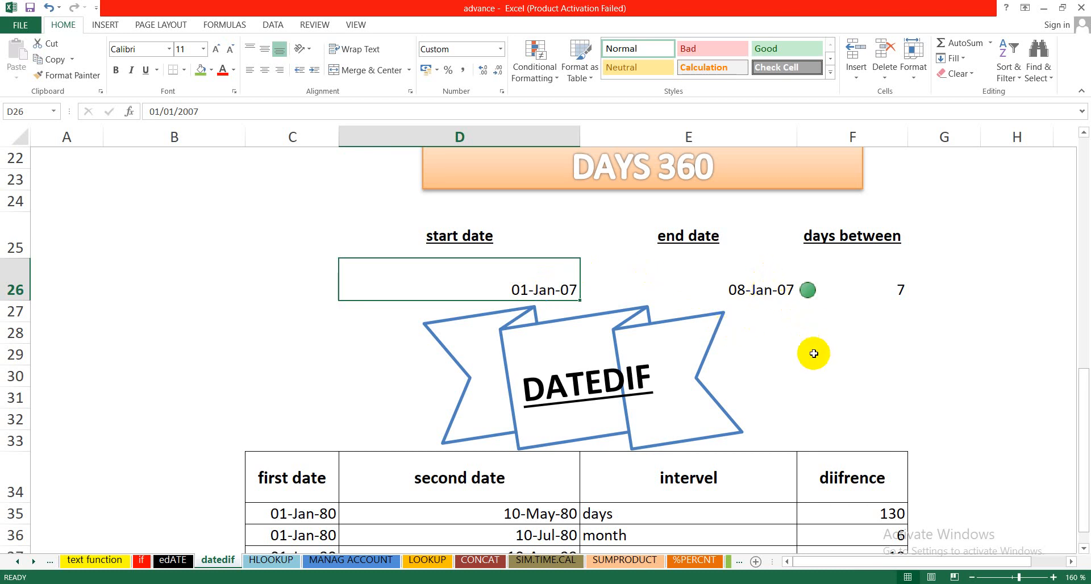
left_click(767, 295)
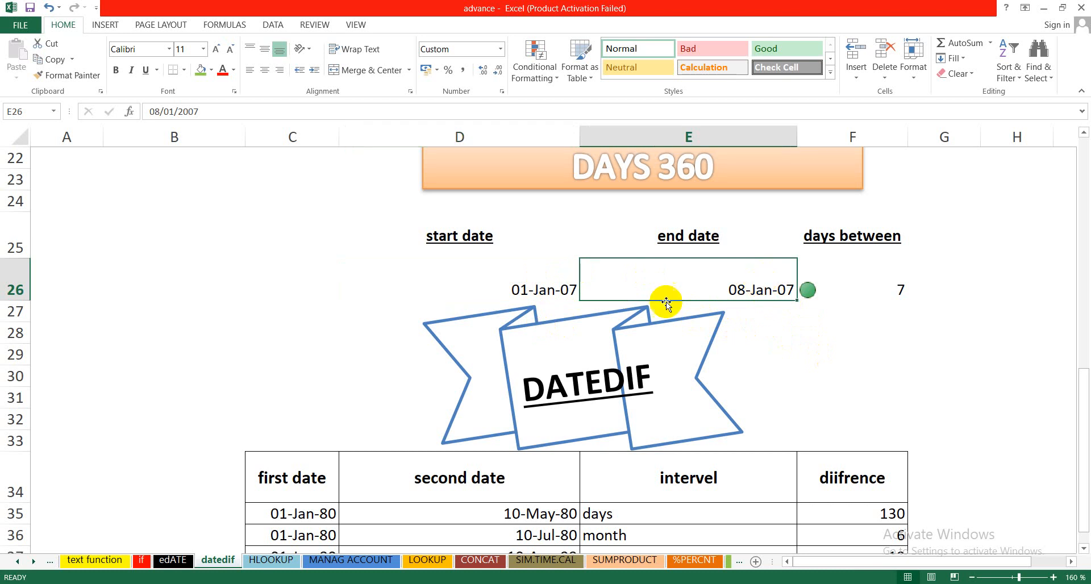
left_click(507, 278)
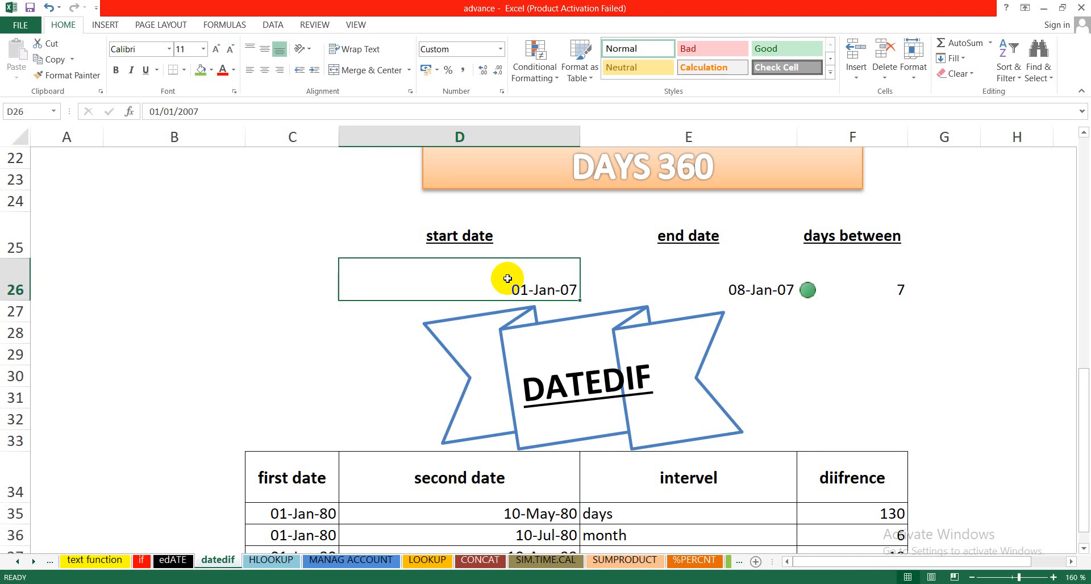
left_click(895, 284)
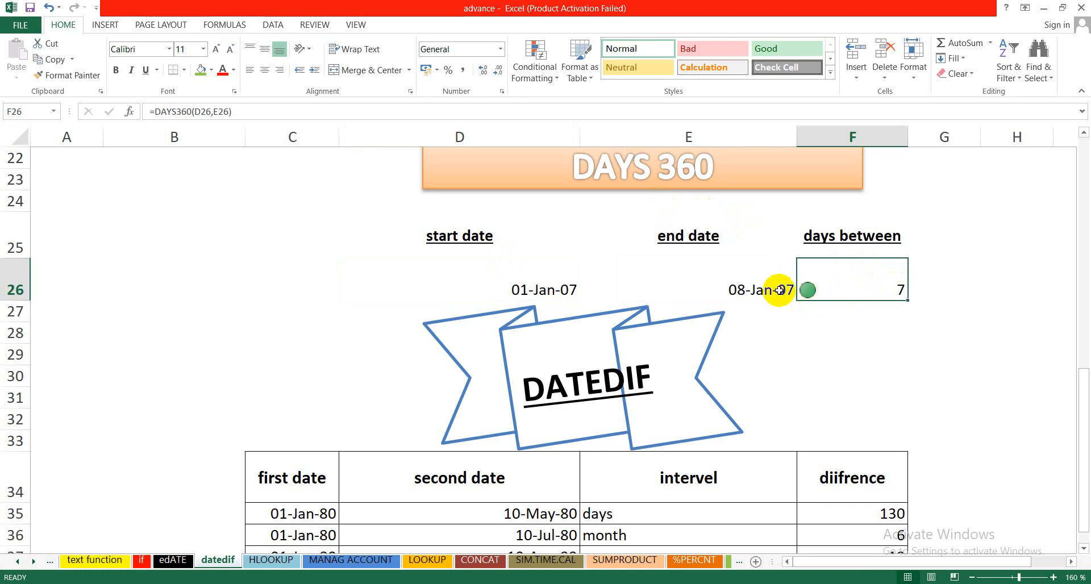
Step: Set the start date of the DAYS 360 example in D26 to 02/03/2021
left_click(514, 287)
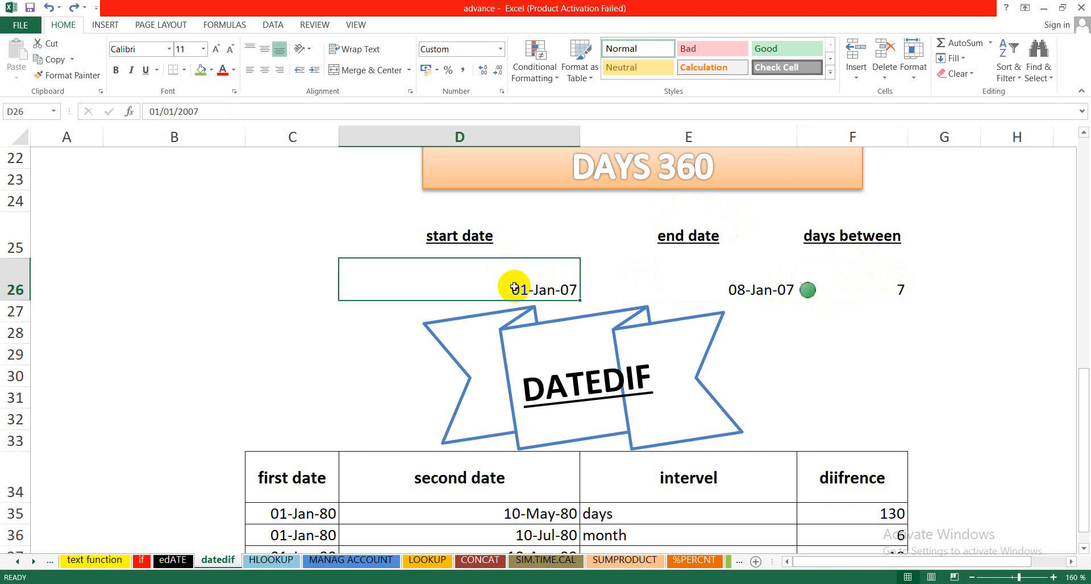
type("02")
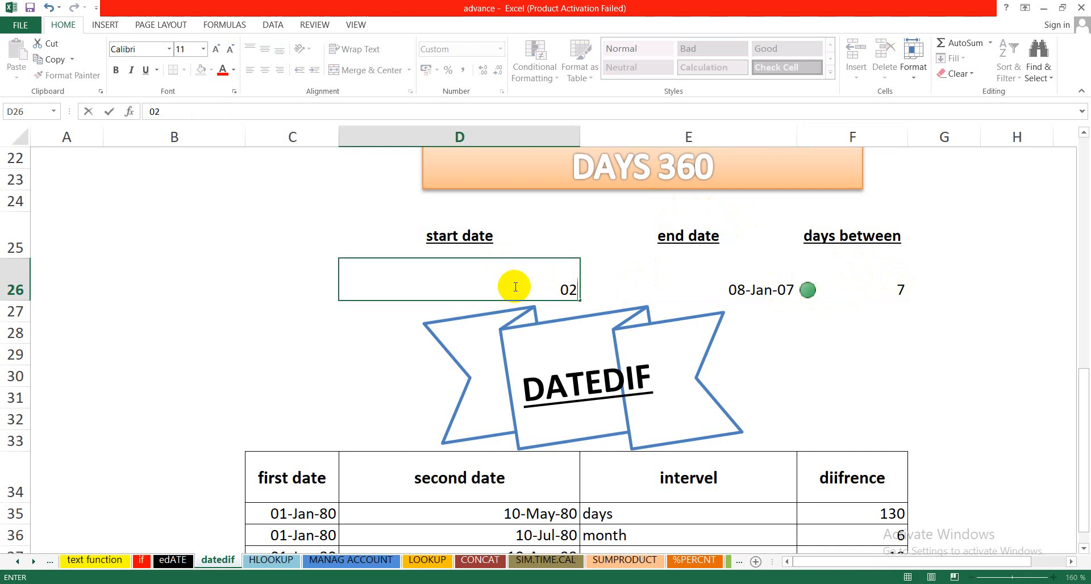
type("/03/202")
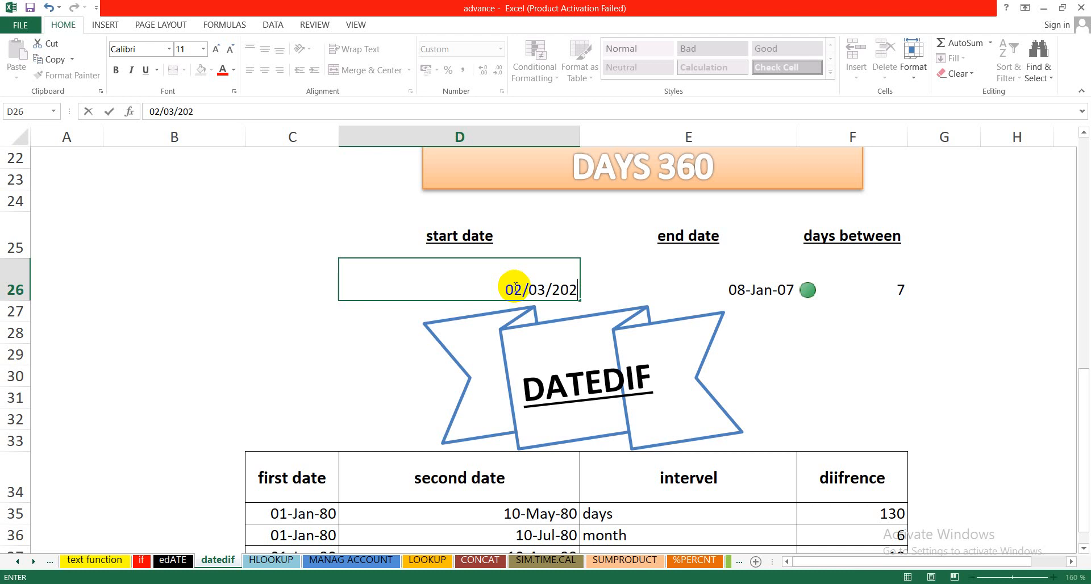
type("1")
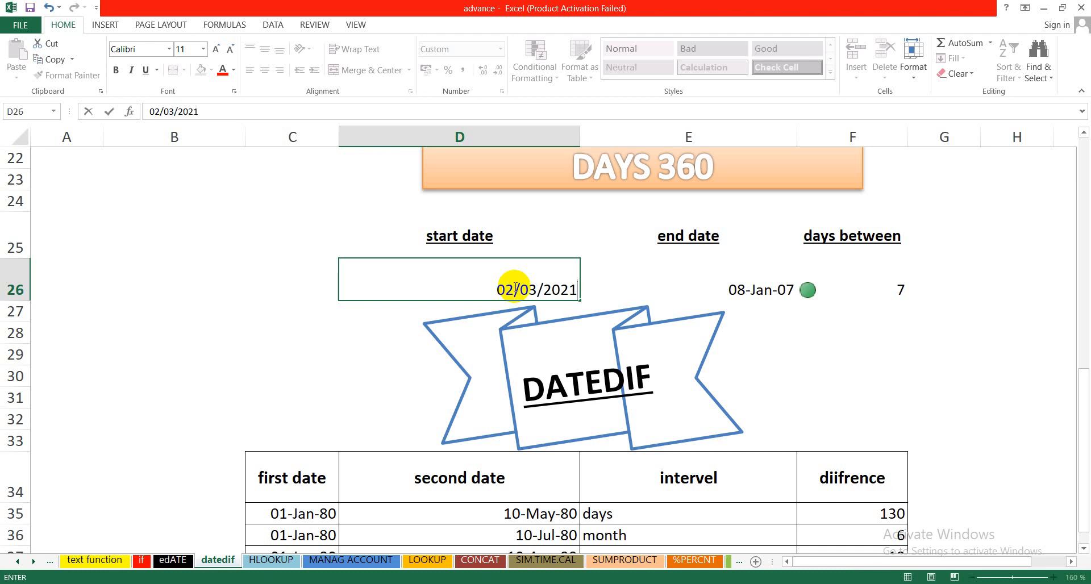
Step: Set the end date of the DAYS 360 example in E26 to 09/10/2021 and check the days-between formula in F26
left_click(752, 294)
type("0")
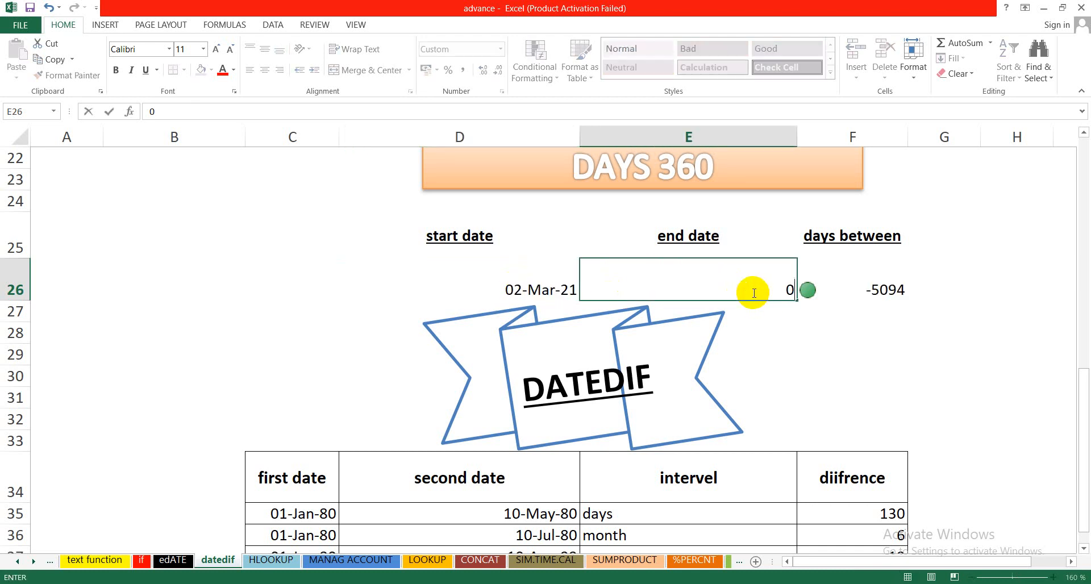
type("9/10/2021")
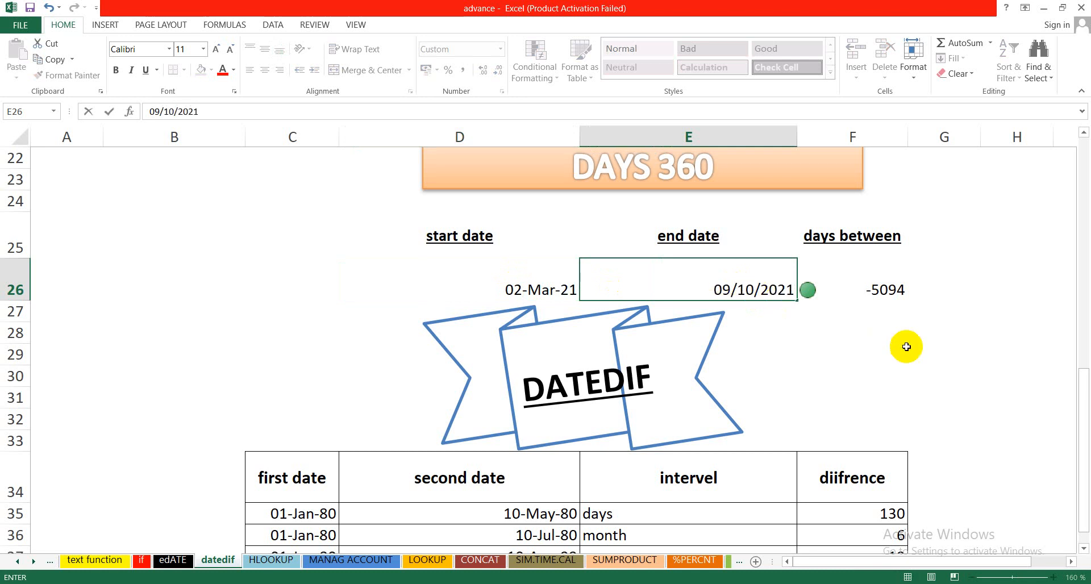
left_click(907, 352)
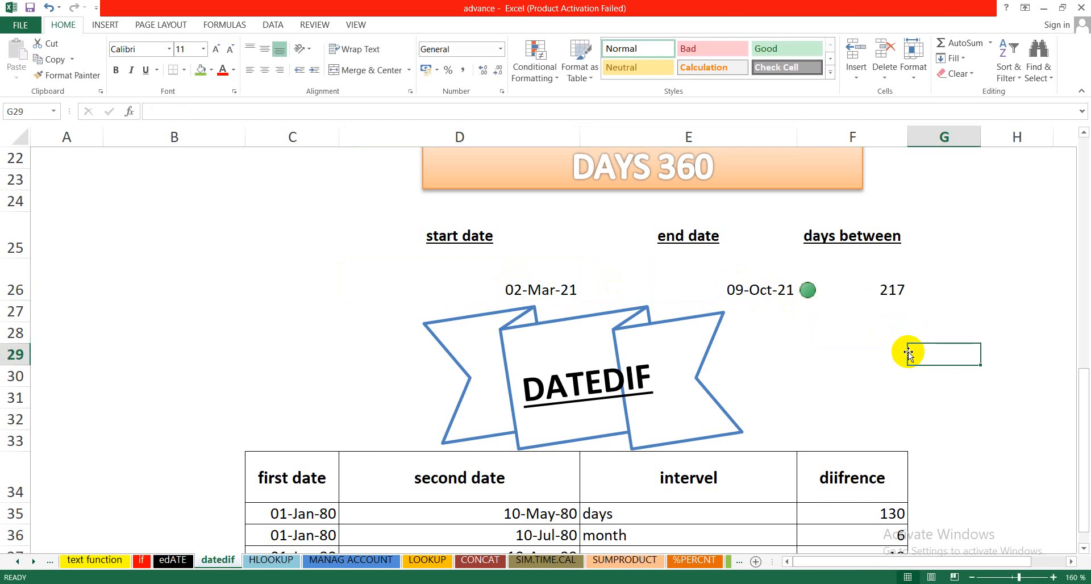
left_click(856, 283)
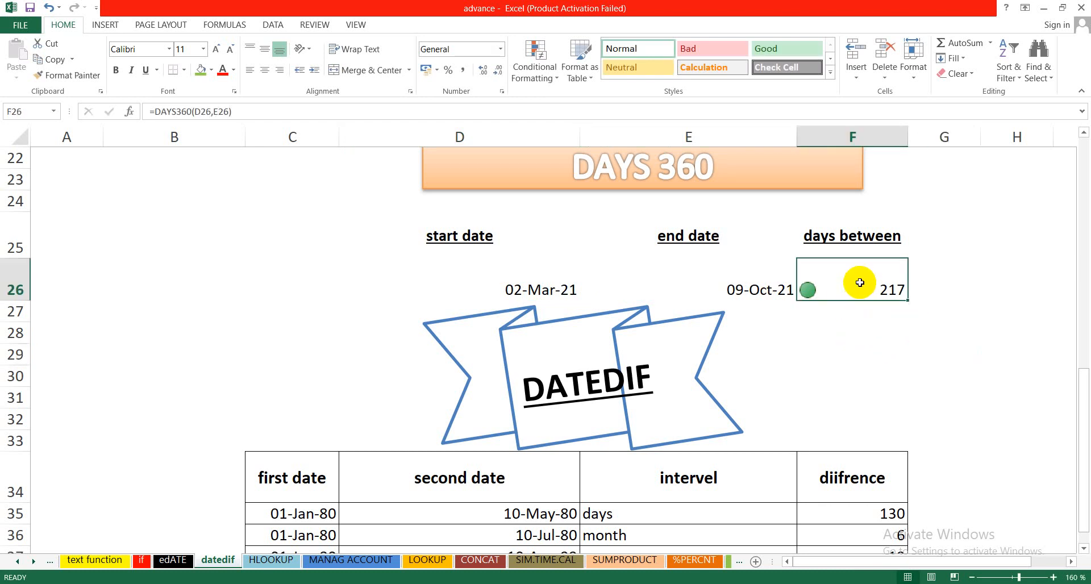
left_click(562, 297)
left_click(693, 286)
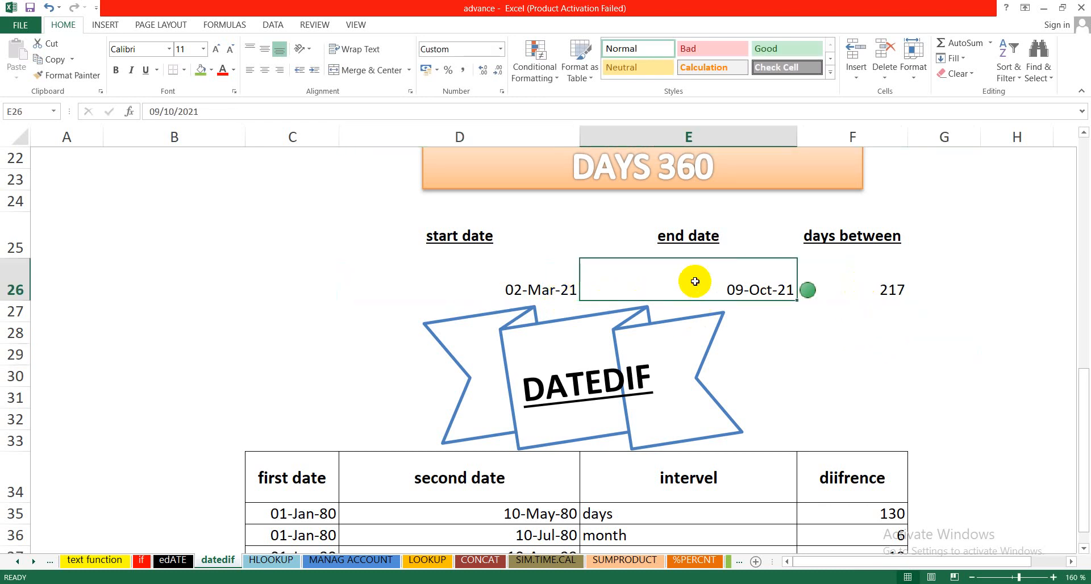
Step: Clear the days-between cell F26 and rebuild its formula as =days360(D26,E26)
left_click(872, 288)
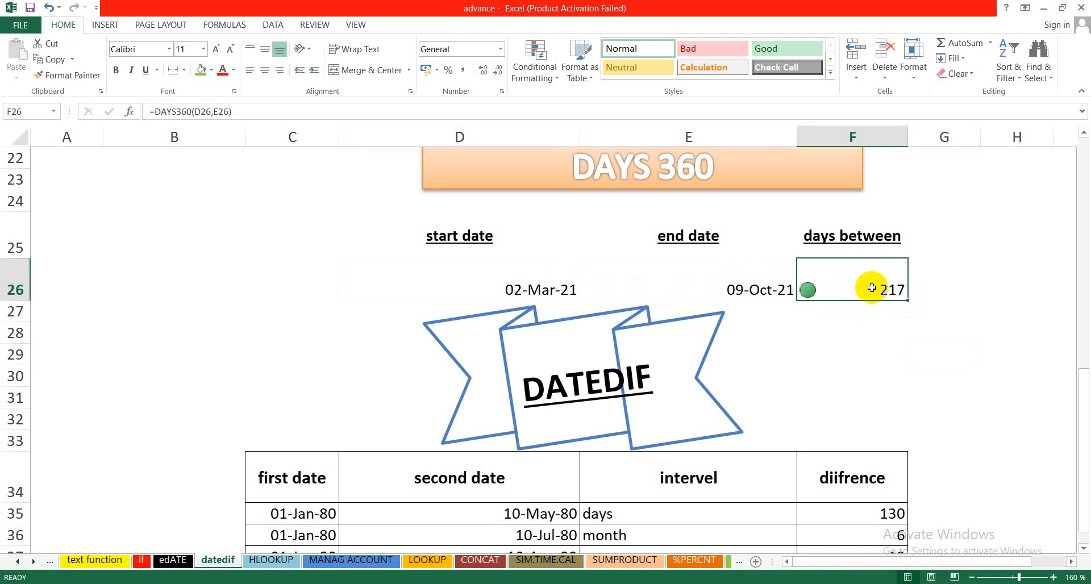
key("Delete")
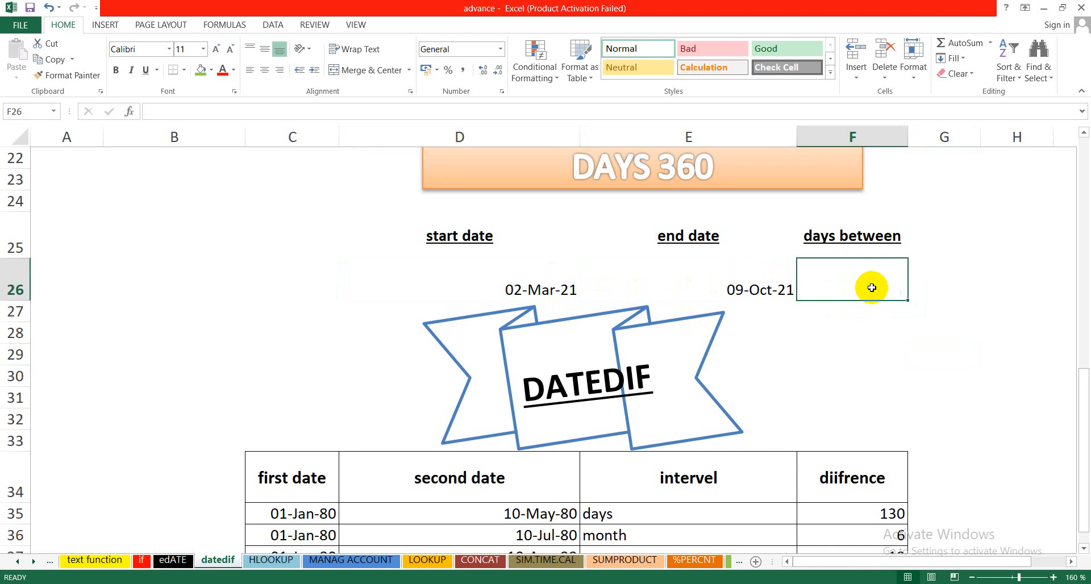
type("=days")
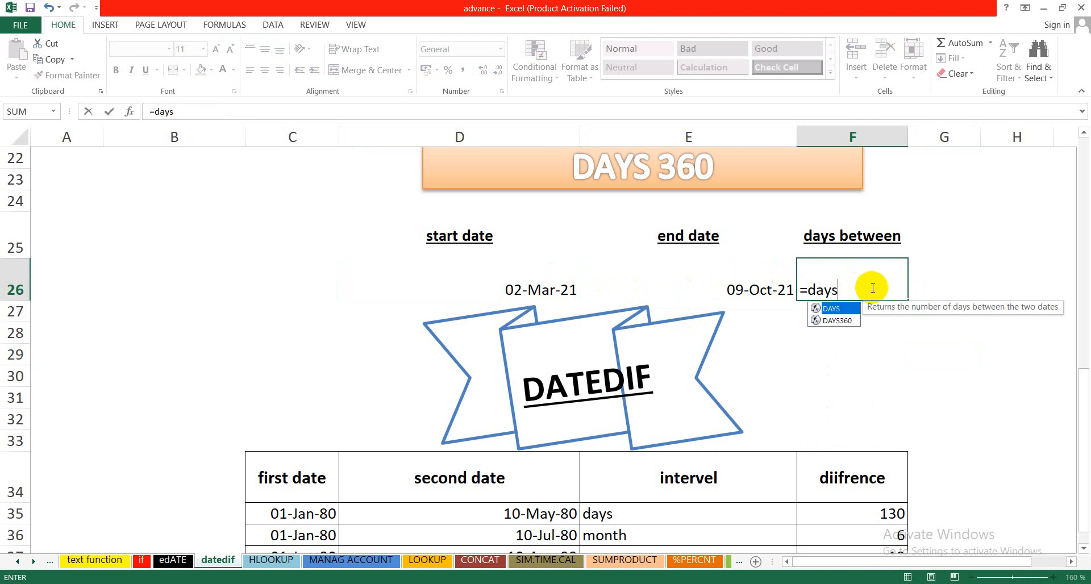
type("360")
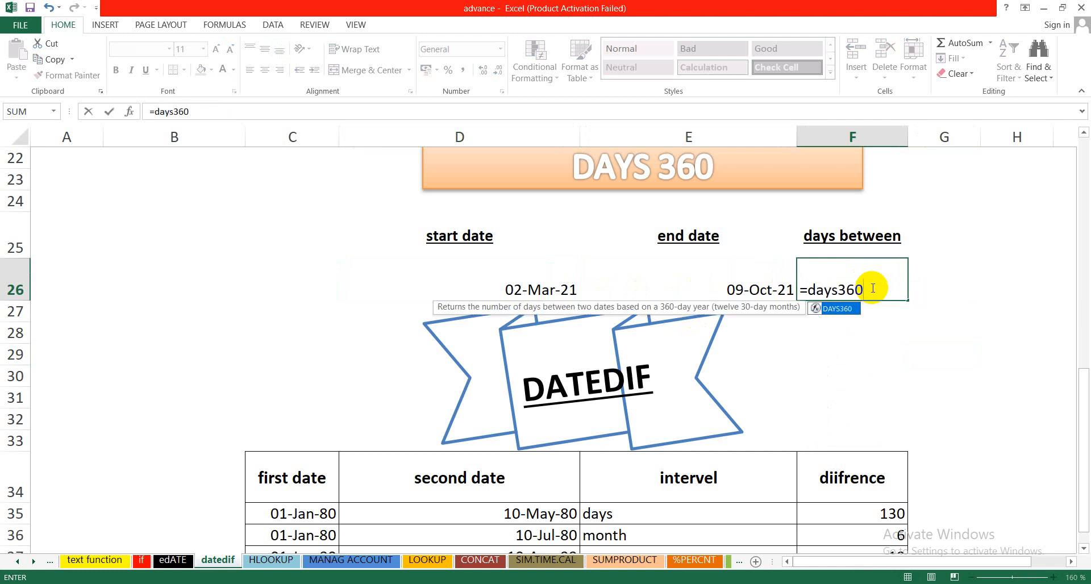
type("(")
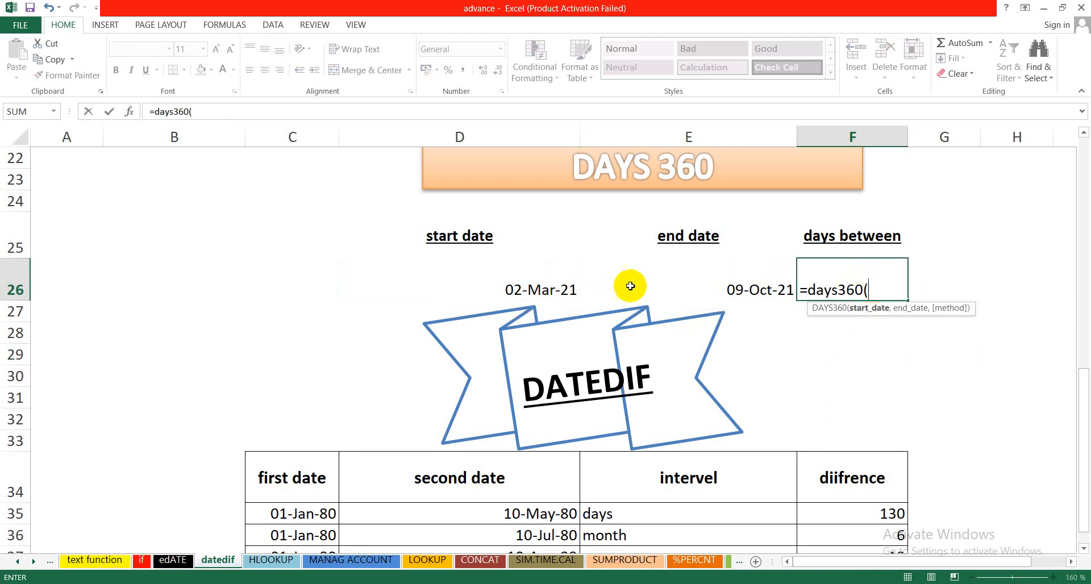
left_click(546, 291)
type(",")
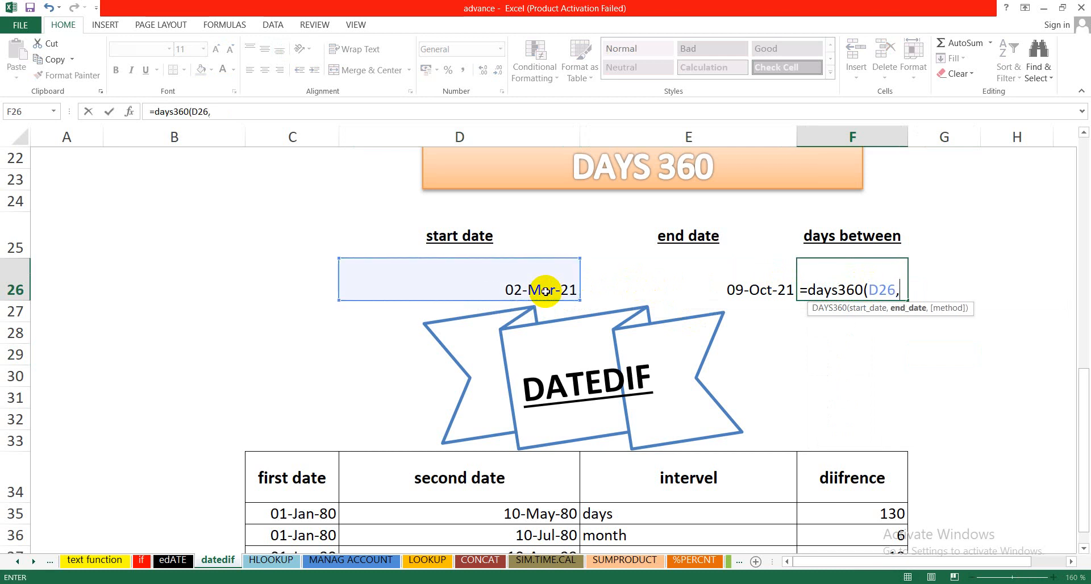
left_click(745, 288)
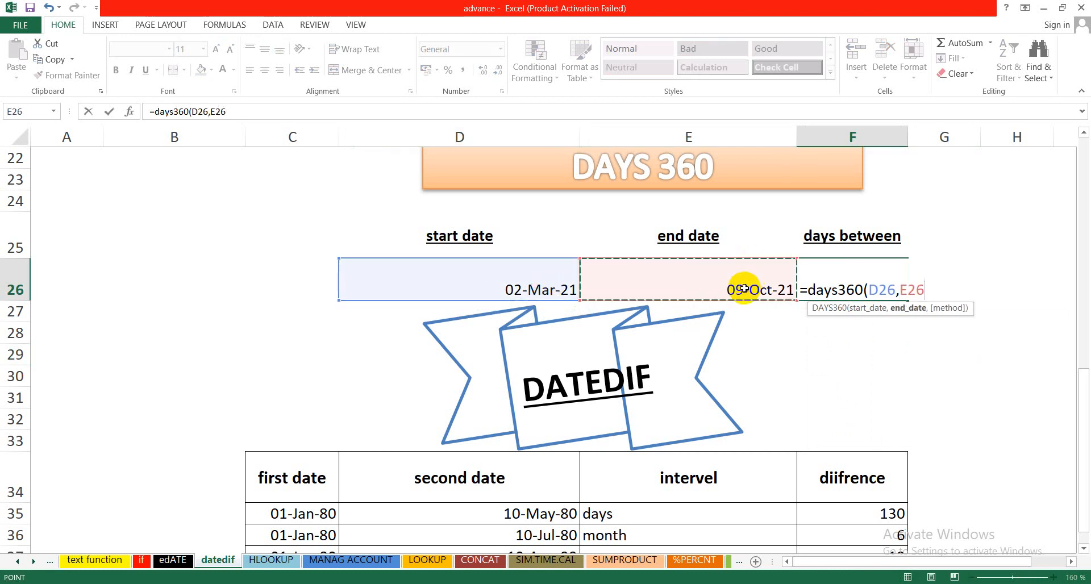
type(")")
key("Return")
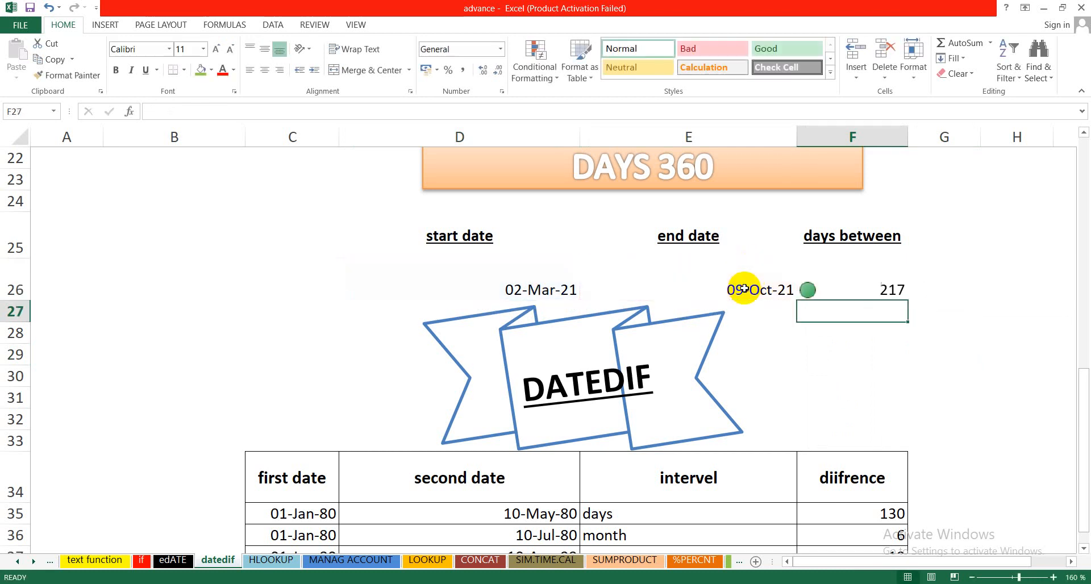
left_click(870, 286)
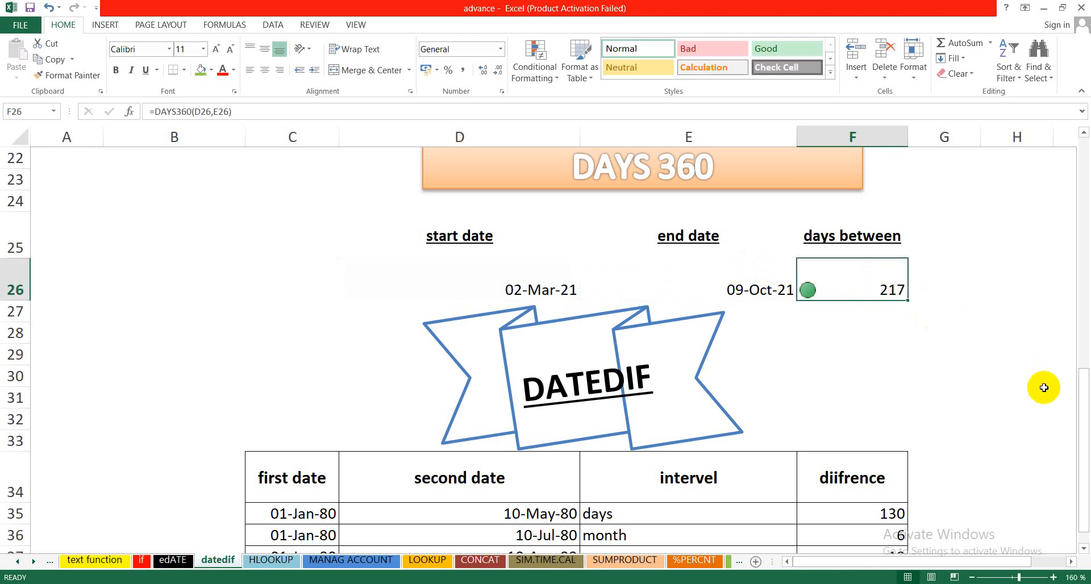
Step: Examine the first and second dates in rows 35 and 36 of the DATEDIF table and compare with the age example above
left_click_drag(1083, 401, 1086, 470)
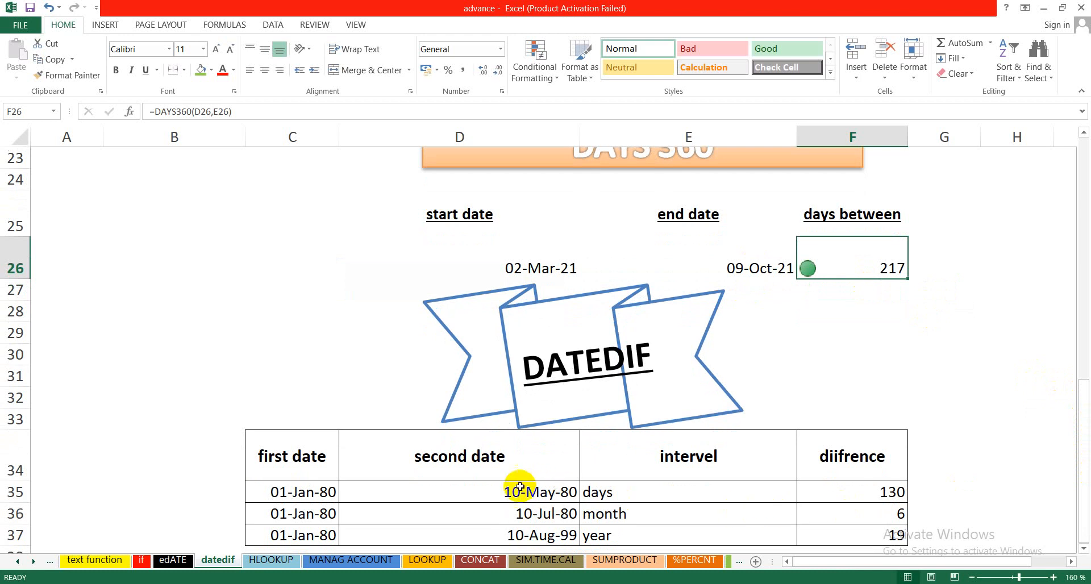
left_click(309, 492)
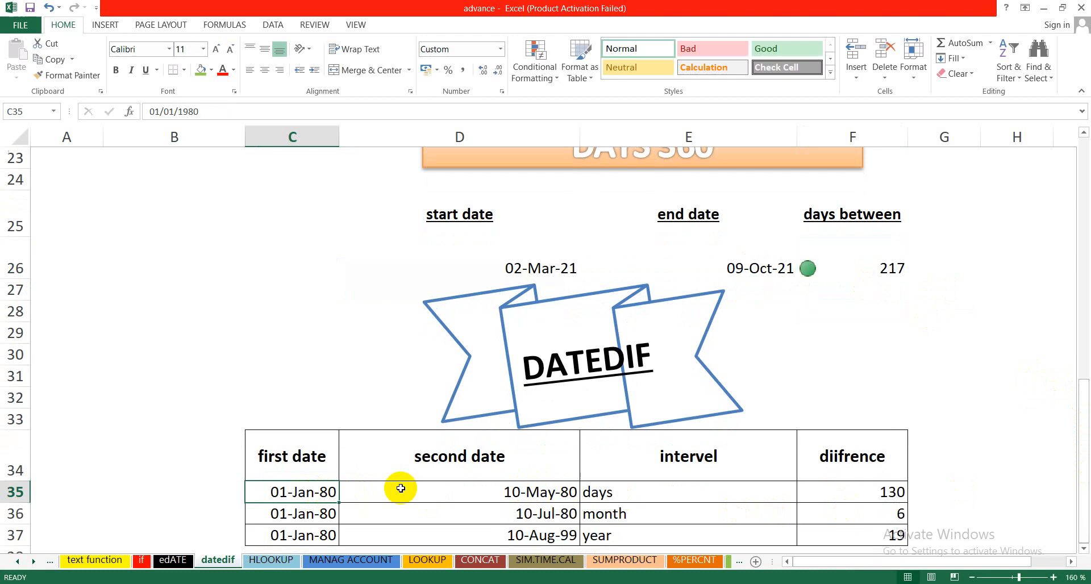
left_click(435, 492)
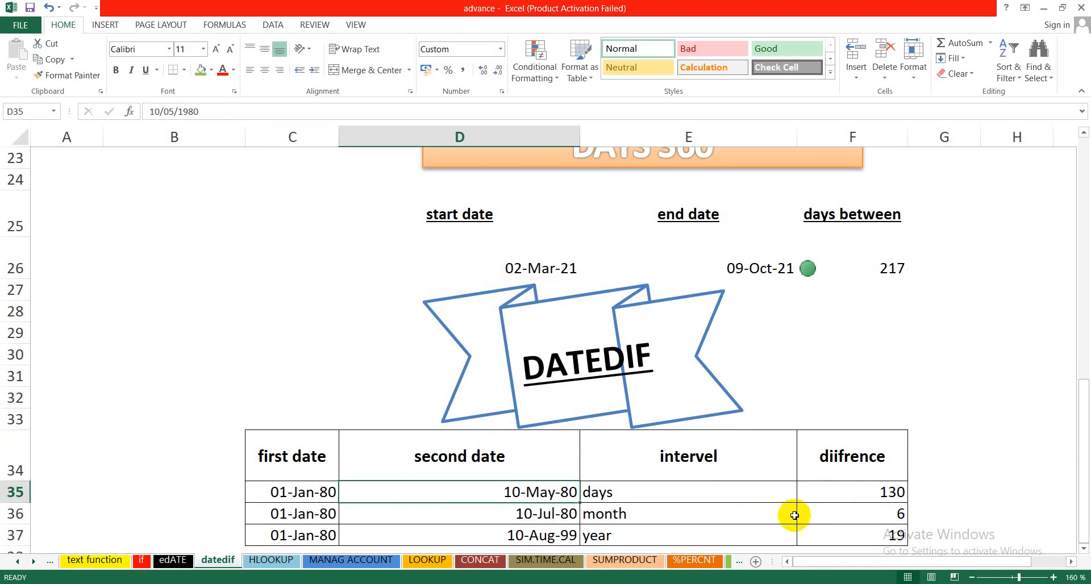
left_click(294, 516)
left_click(372, 517)
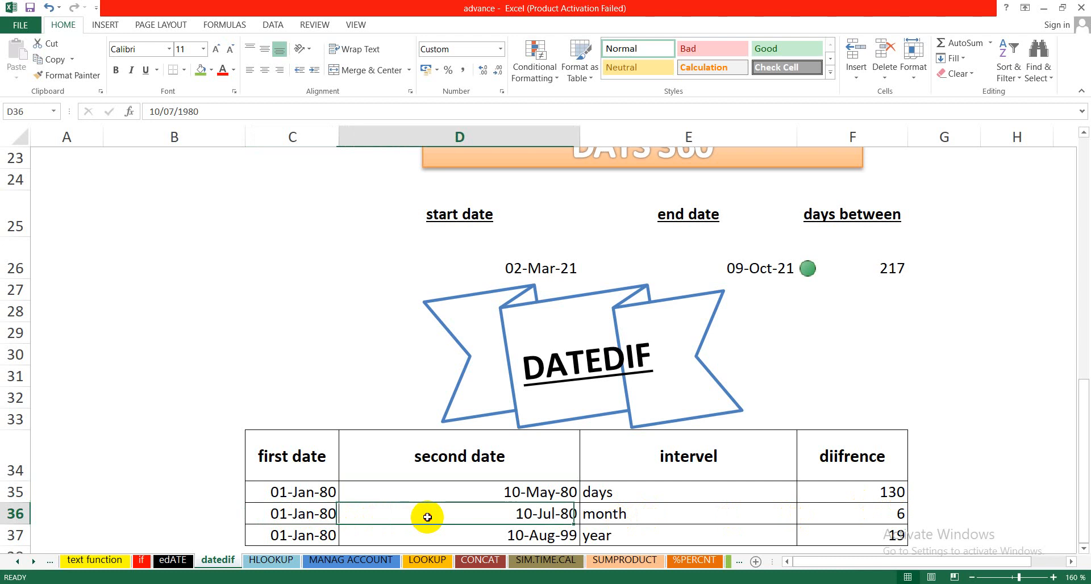
left_click_drag(1086, 457, 1064, 314)
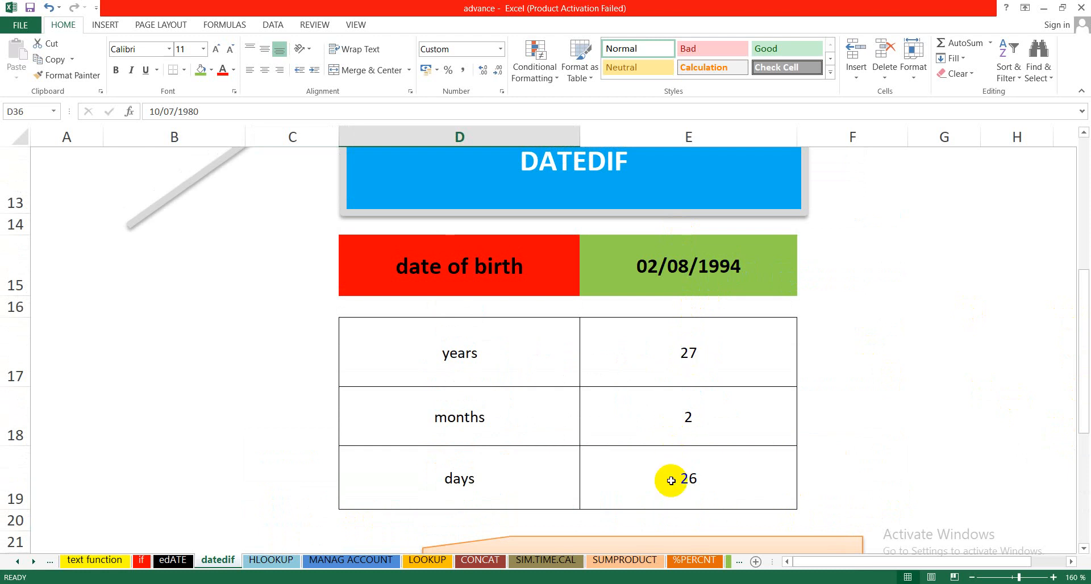
left_click_drag(1085, 318, 1083, 480)
Step: Review the first date, second date and interval entries in rows 35 to 37 of the DATEDIF table
left_click(312, 491)
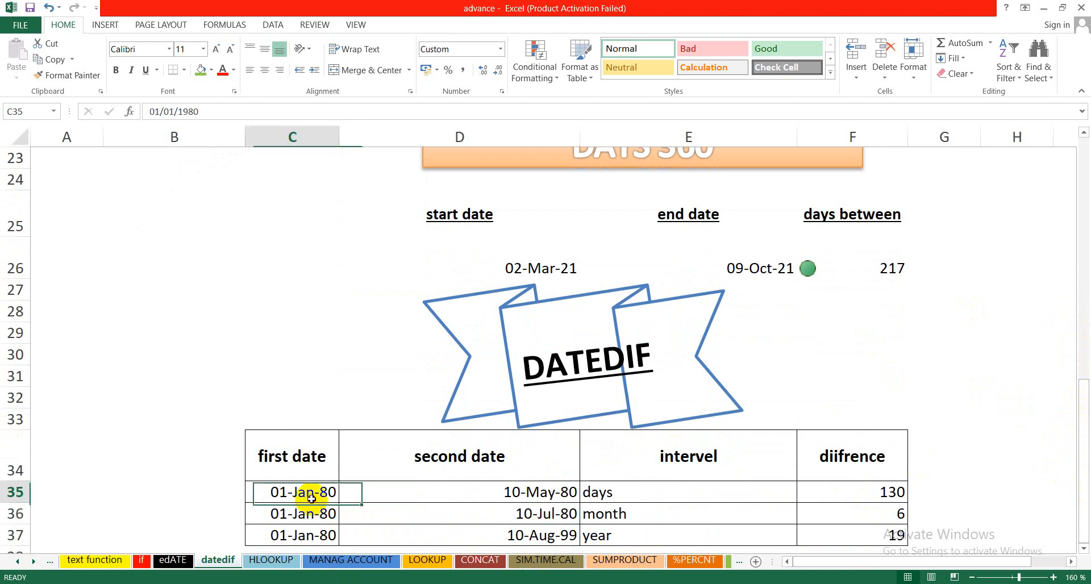
left_click(401, 491)
left_click(625, 492)
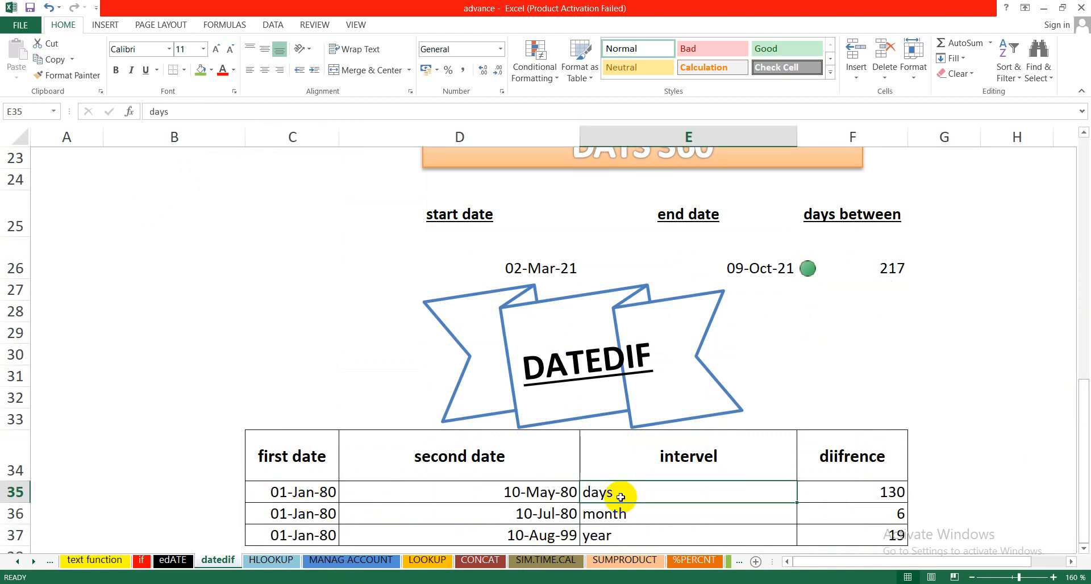
left_click(304, 511)
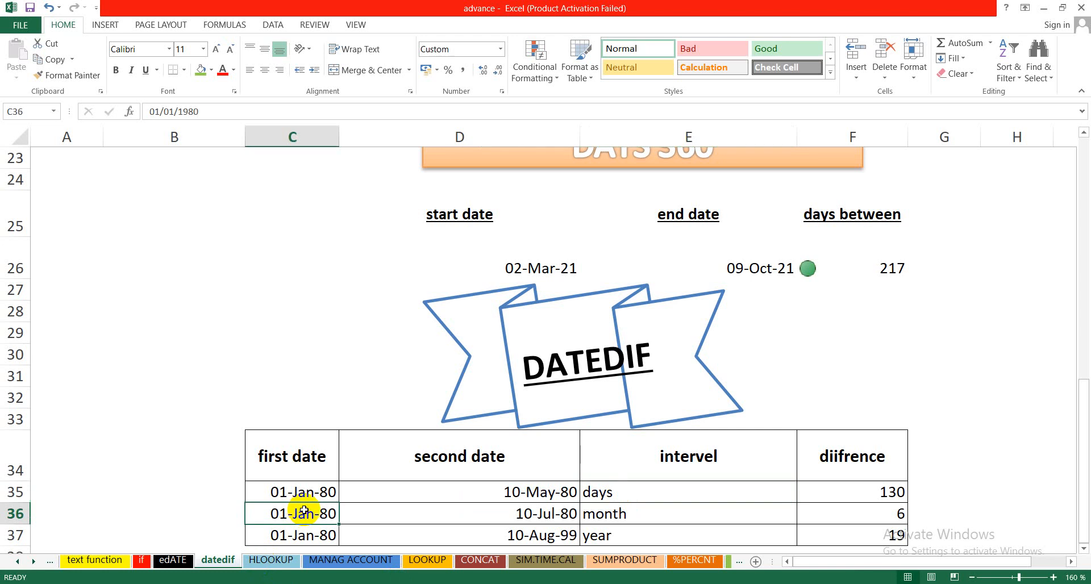
left_click(377, 506)
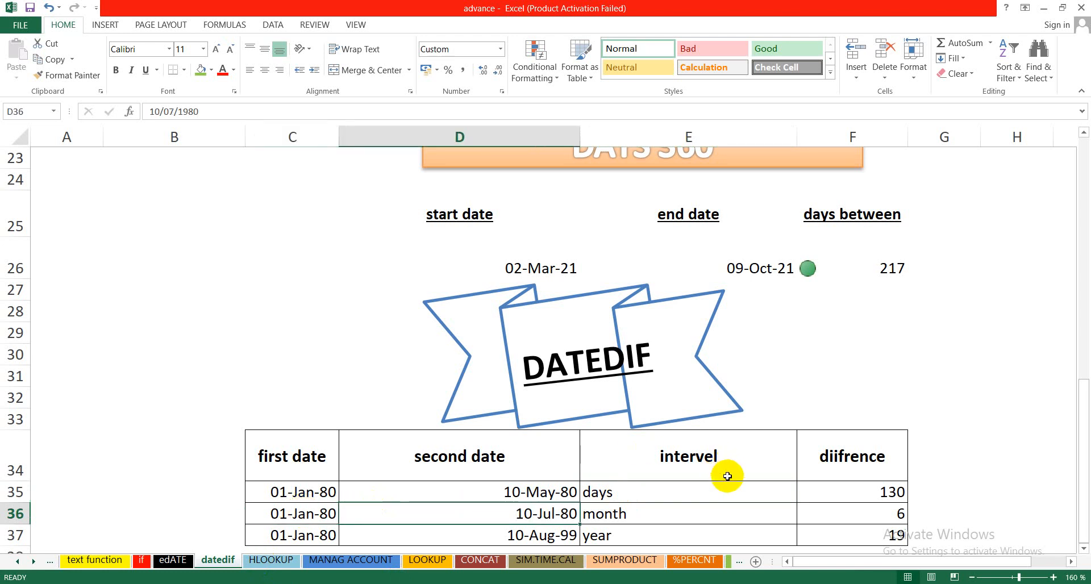
left_click(621, 535)
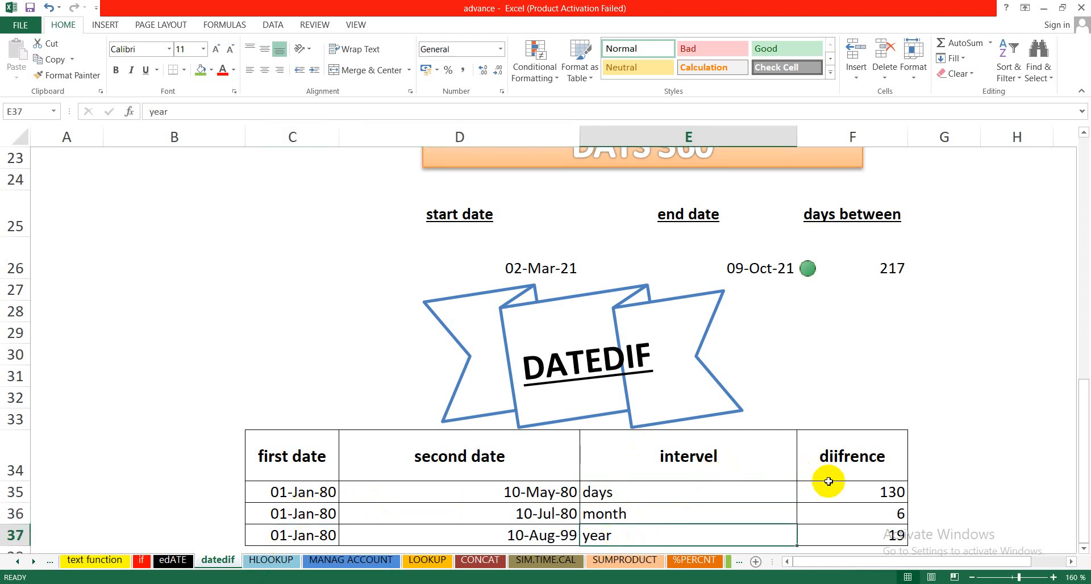
left_click(513, 492)
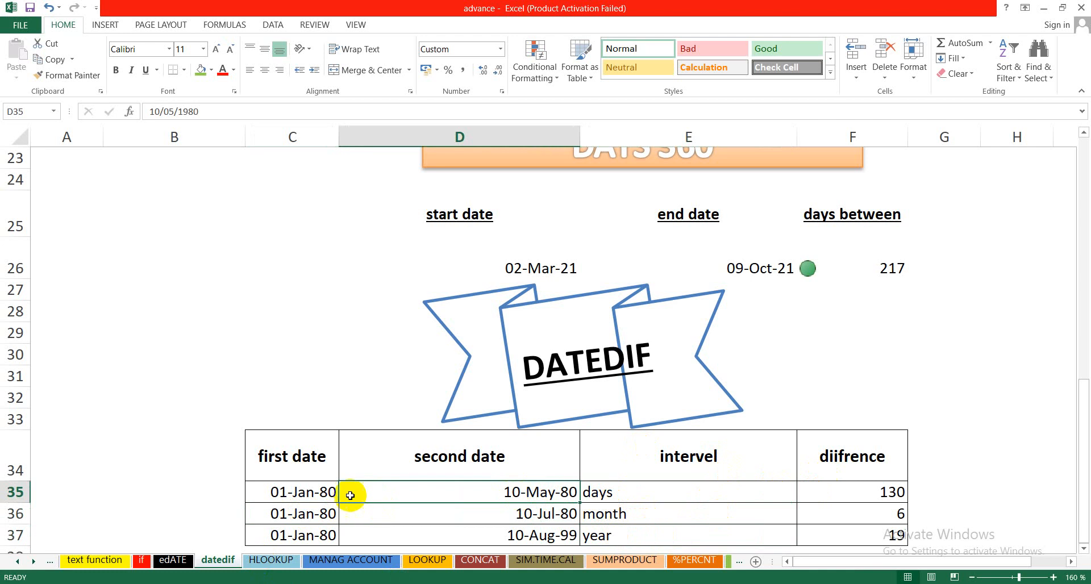
left_click(305, 493)
left_click(392, 493)
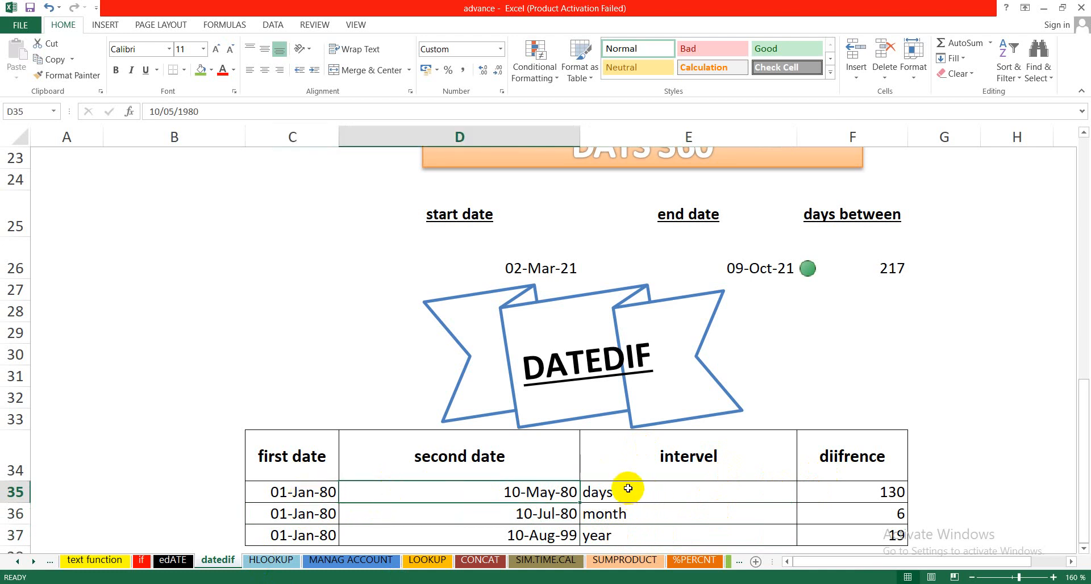
left_click(628, 488)
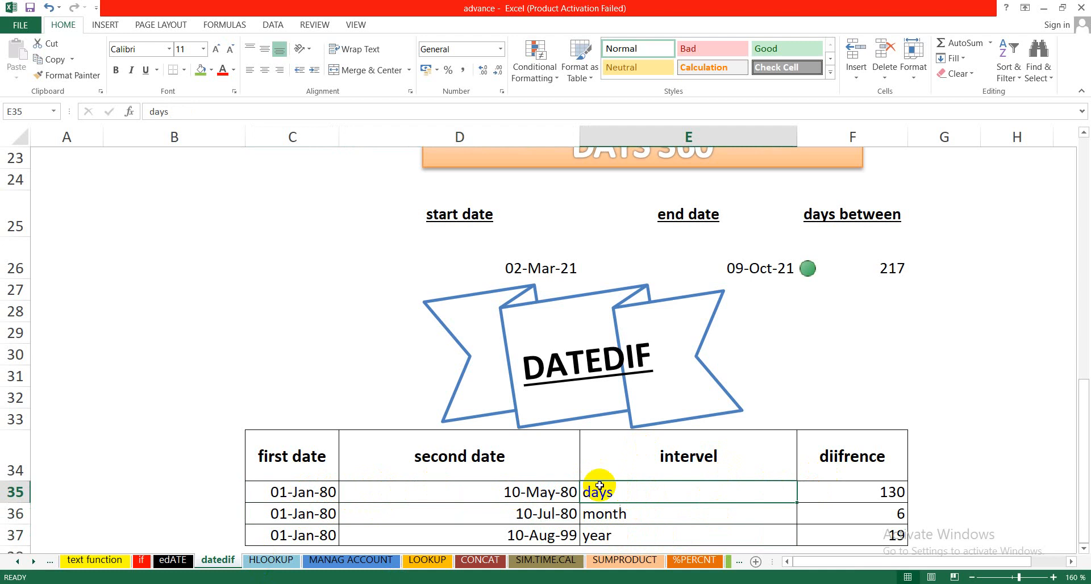
left_click(628, 517)
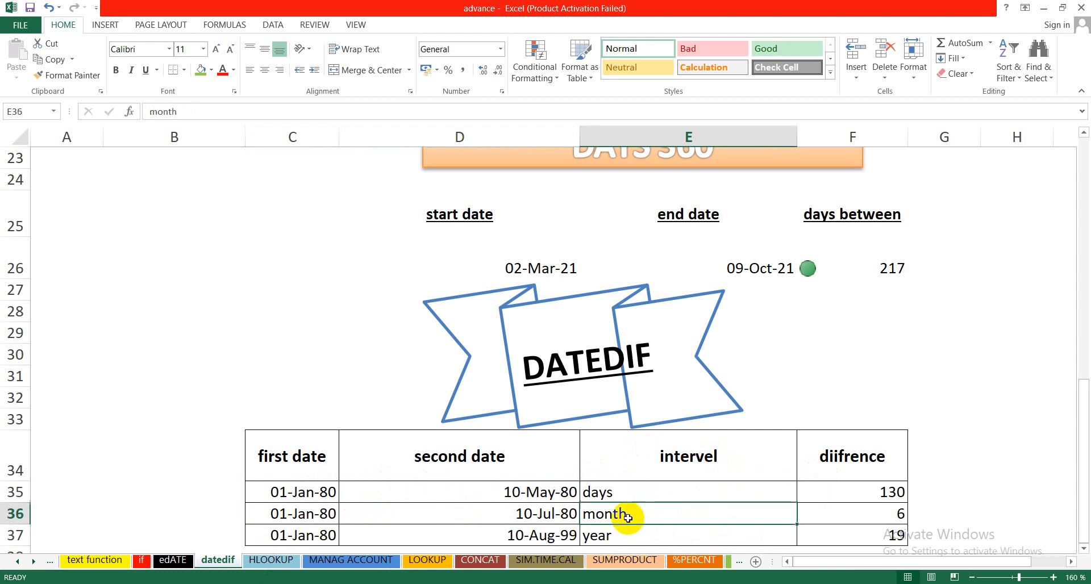
left_click(628, 489)
Step: Clear the existing difference formula for the days interval in F35 of the DATEDIF table
left_click(825, 490)
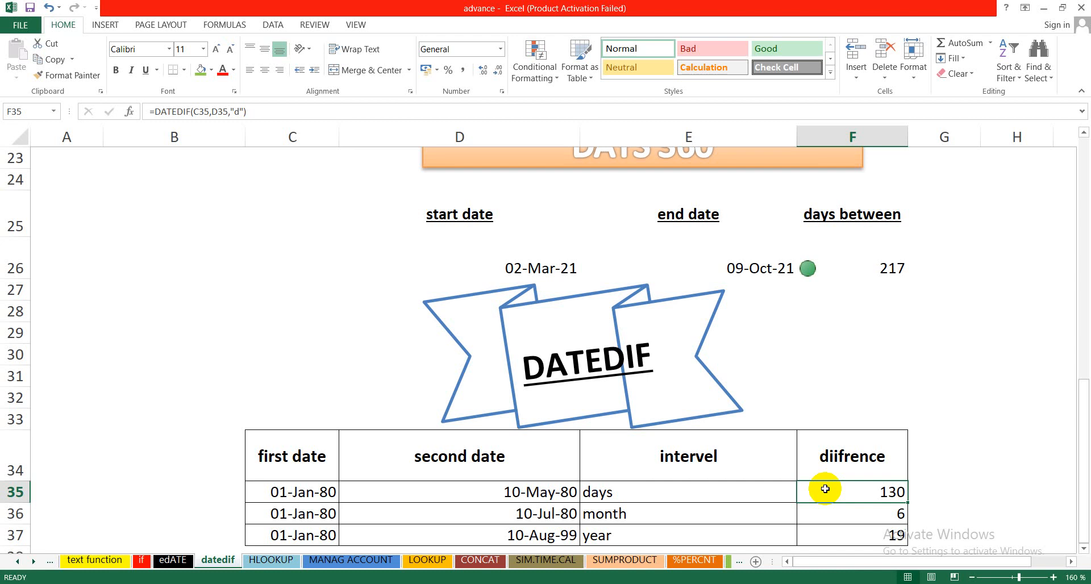
key("Delete")
type("=")
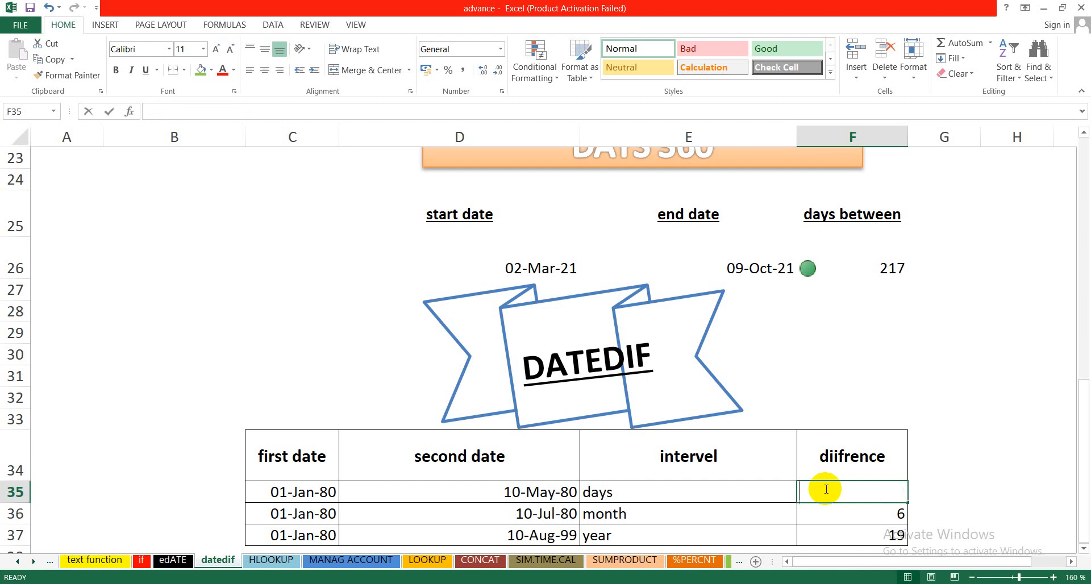
type("dated")
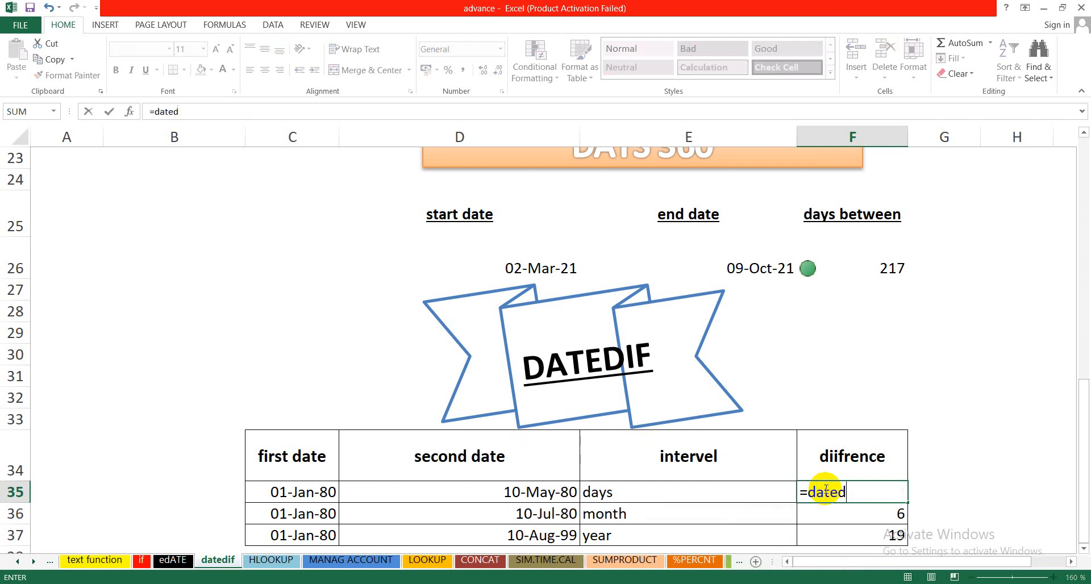
type("if(")
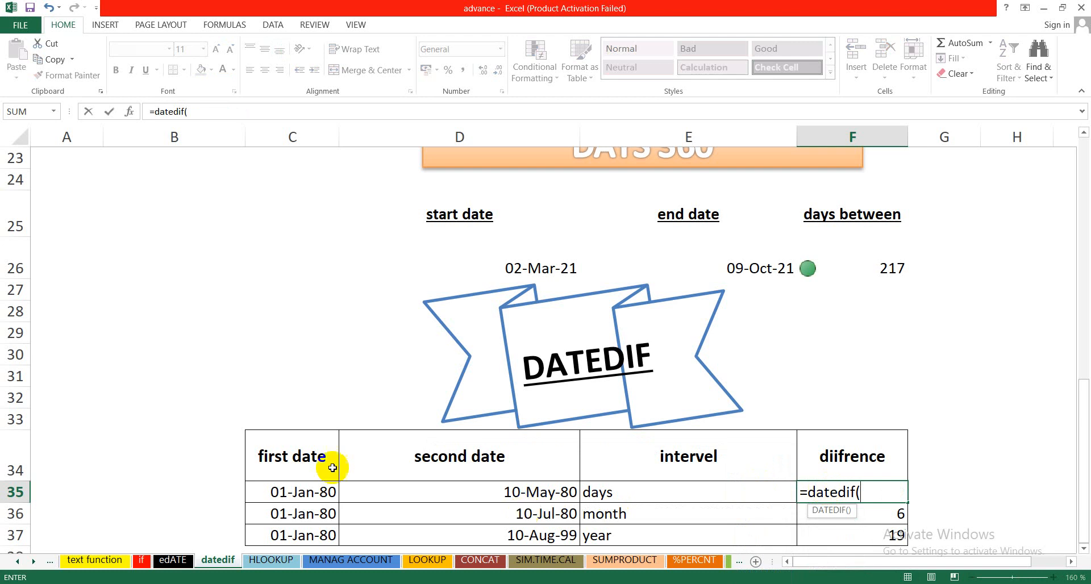
left_click(276, 490)
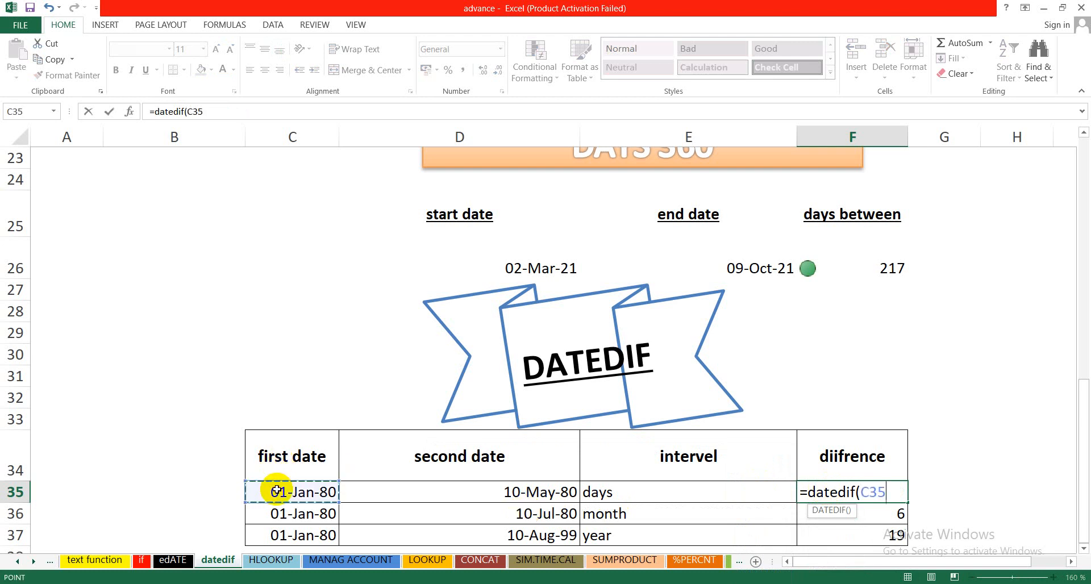
type(",")
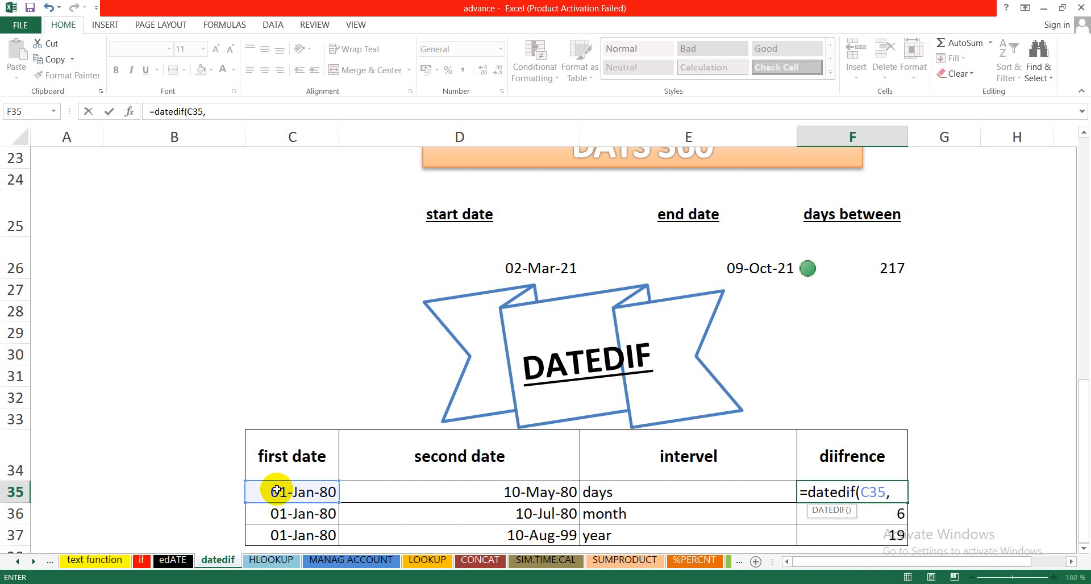
key("Escape")
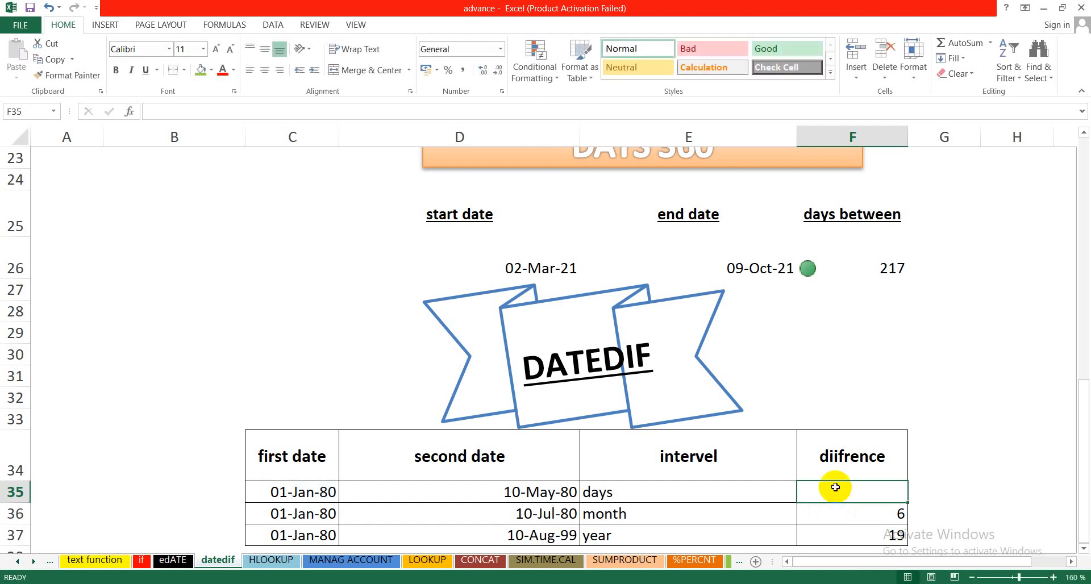
Step: Enter the days difference formula =datedif(C35,D35,"d") in cell F35 of the DATEDIF table
type("=date")
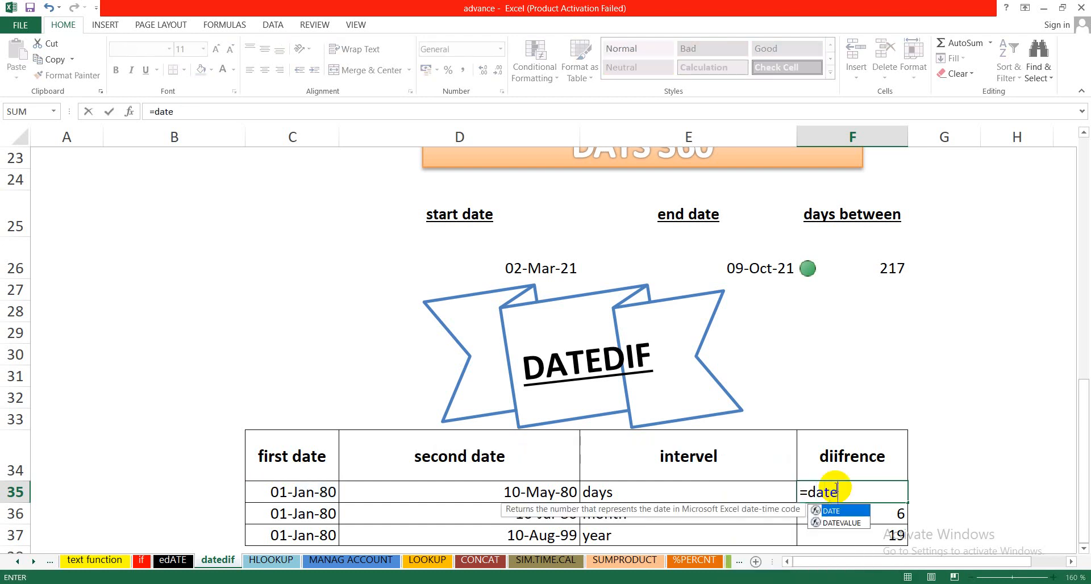
type("dif")
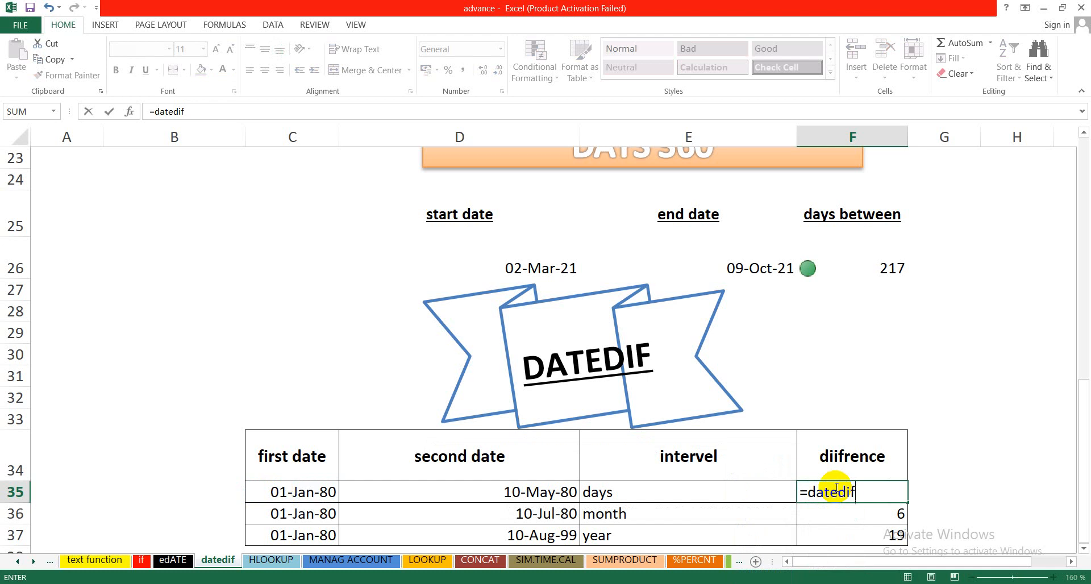
type("(")
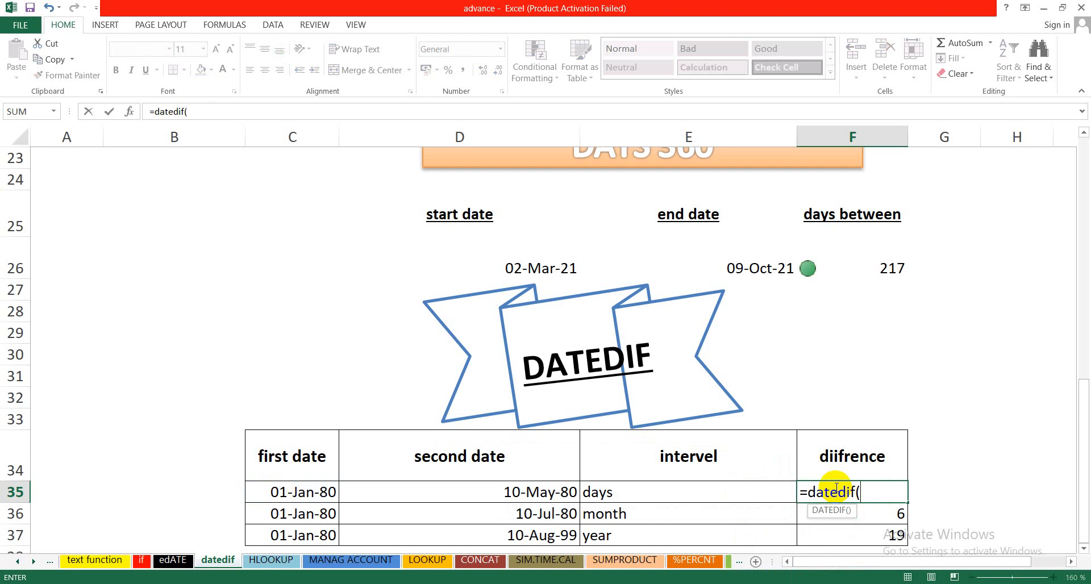
left_click(316, 495)
type(",")
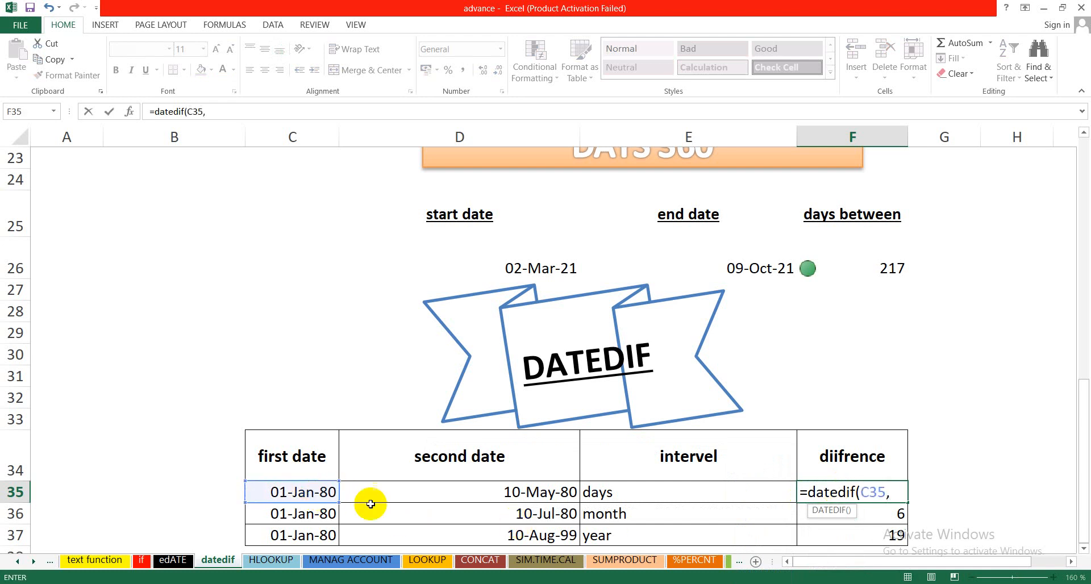
left_click(404, 496)
type(",")
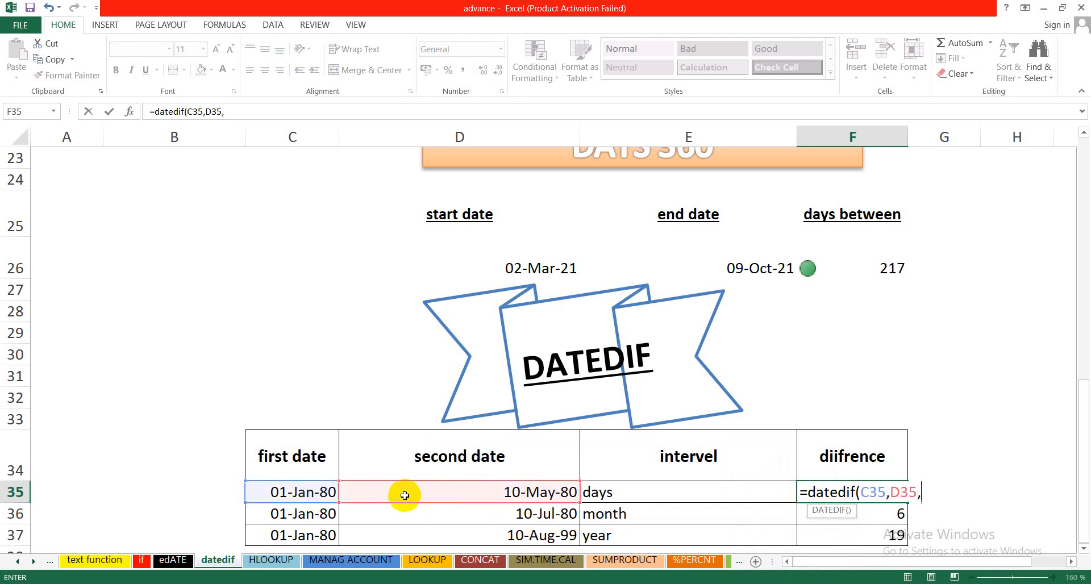
type("\"d\")")
key("Return")
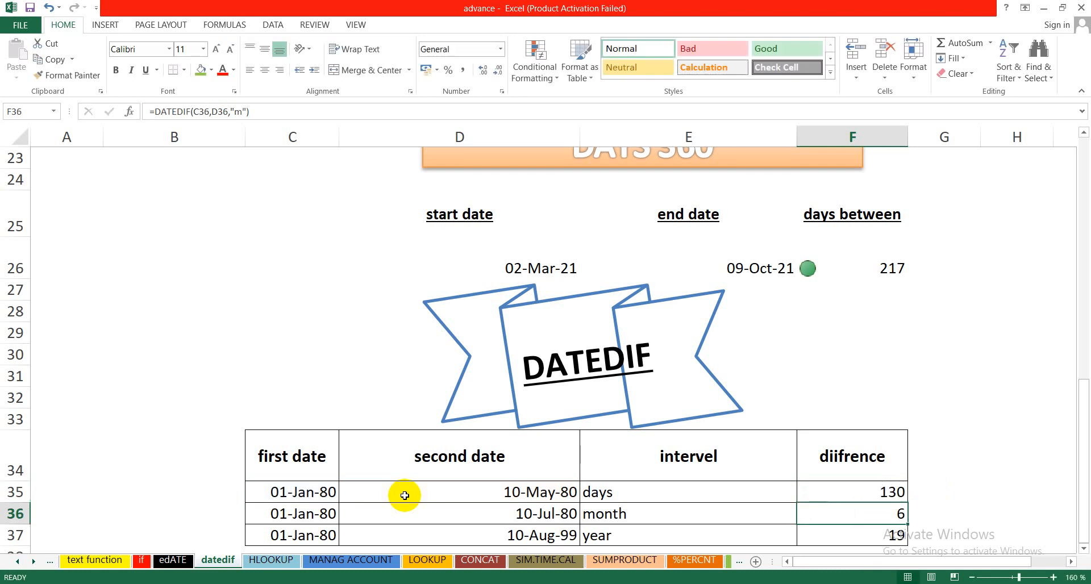
left_click(644, 492)
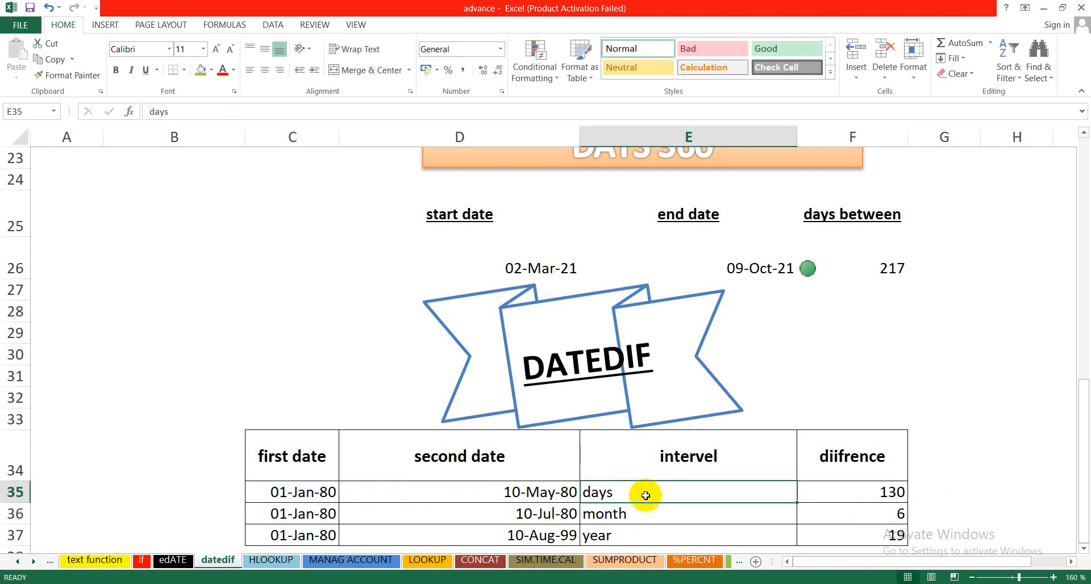
Step: Replace the month difference formula in cell F36 with =datedif(C36,D36,"m")
left_click(824, 510)
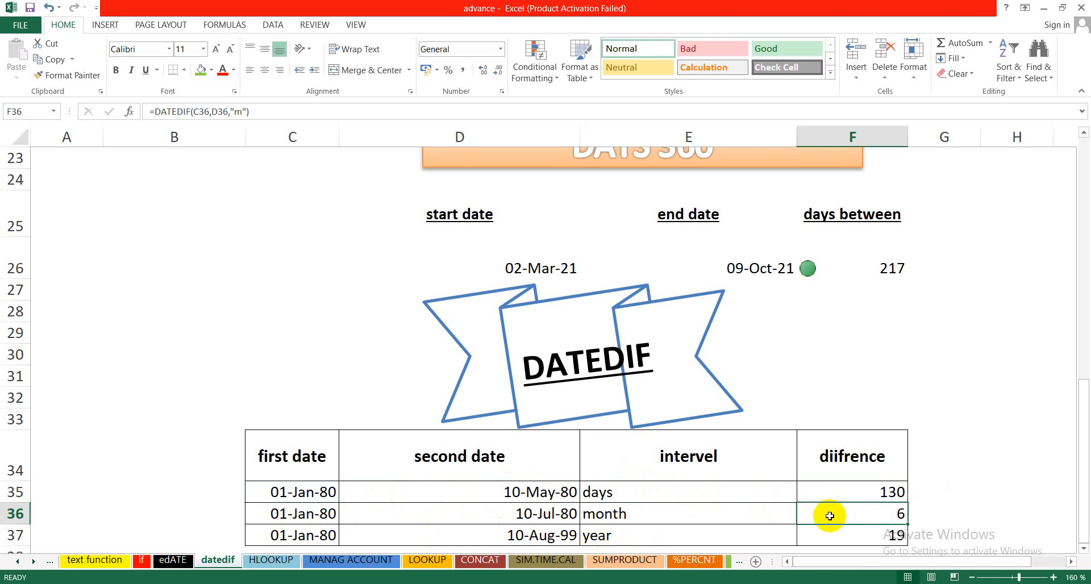
type("=")
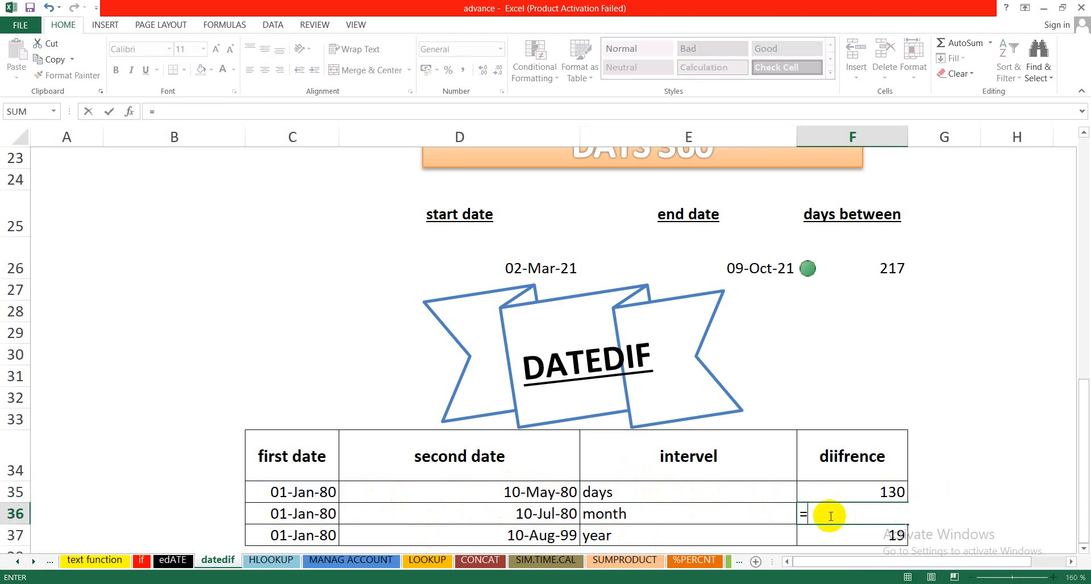
type("datedif(")
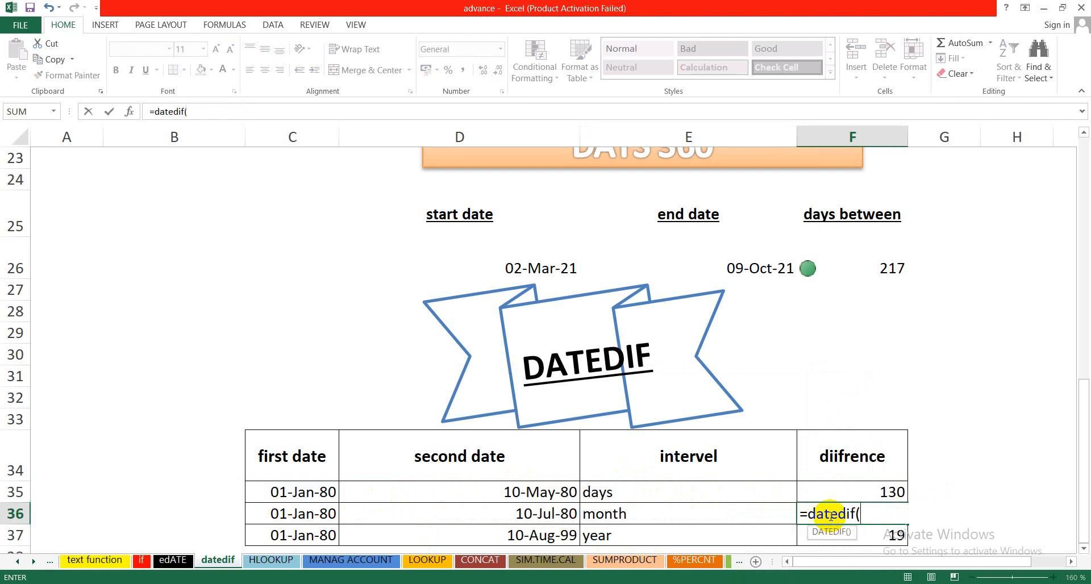
left_click(289, 513)
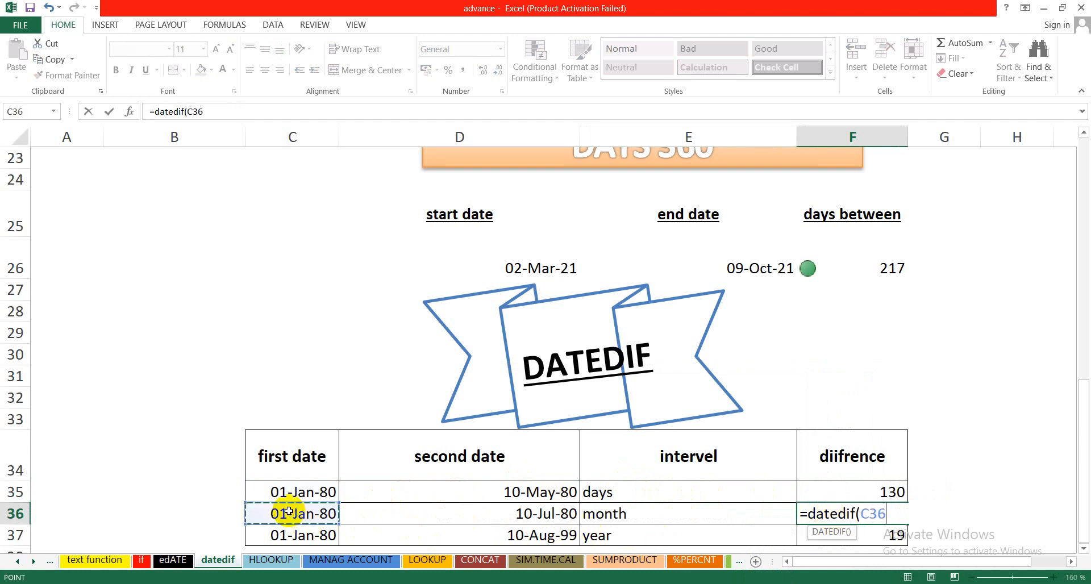
type(",")
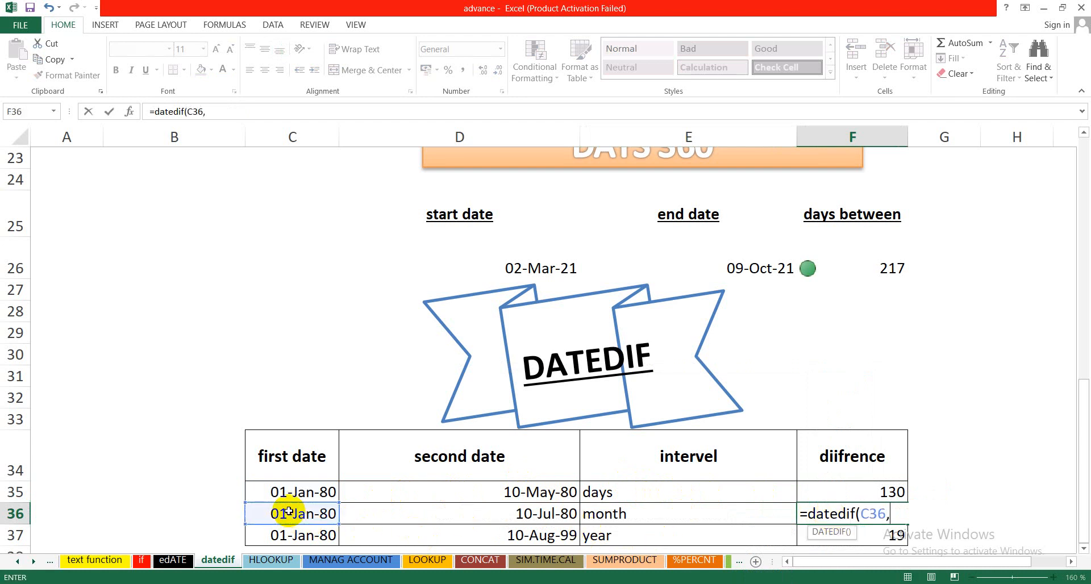
left_click(368, 509)
type(",")
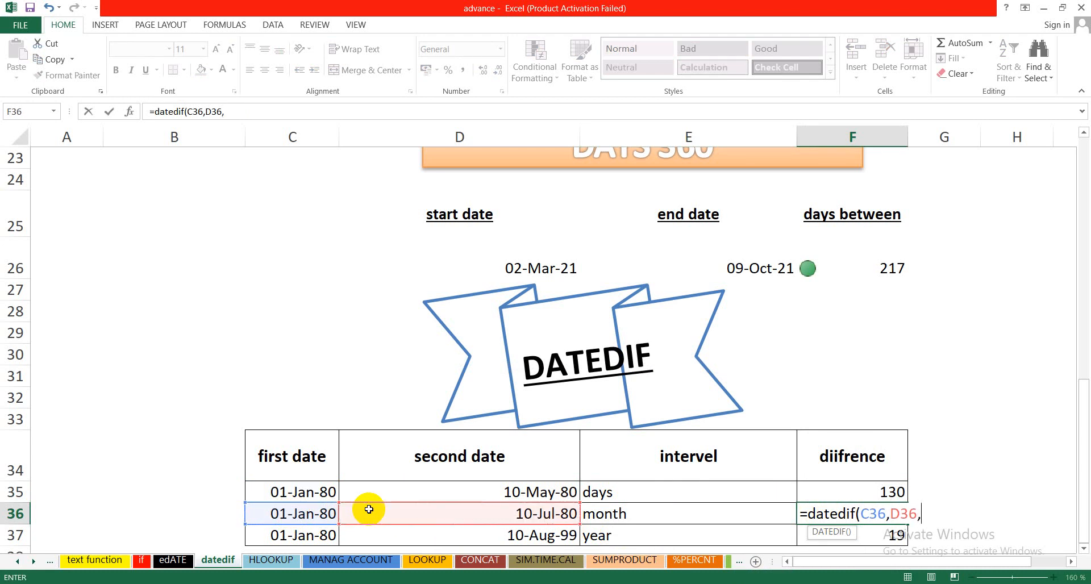
type("\"m\")")
key("Return")
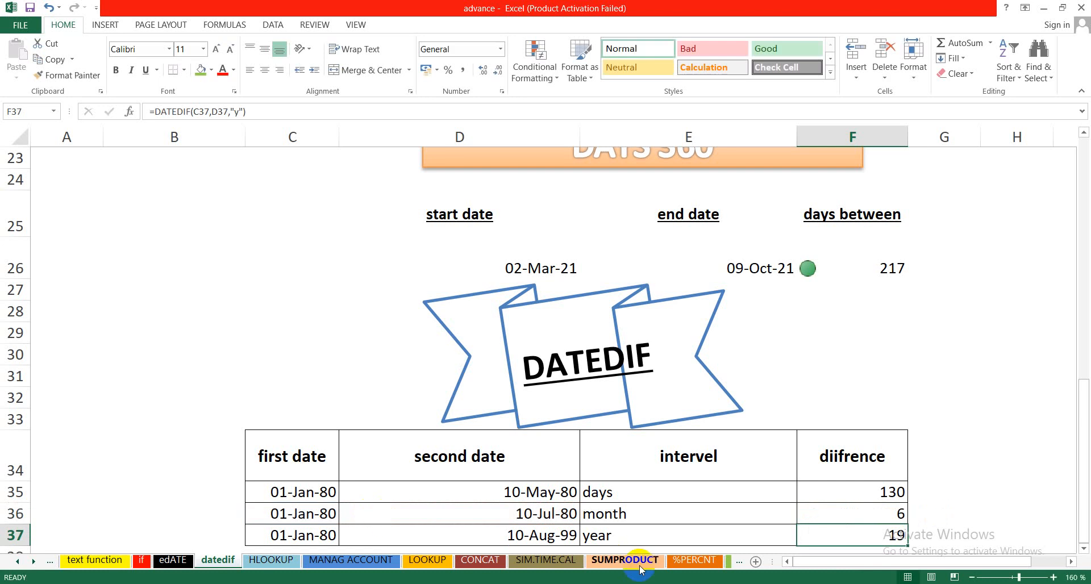
Step: Rebuild the year difference formula in cell F37 as =datedif(C37,D37,"y")
type("=")
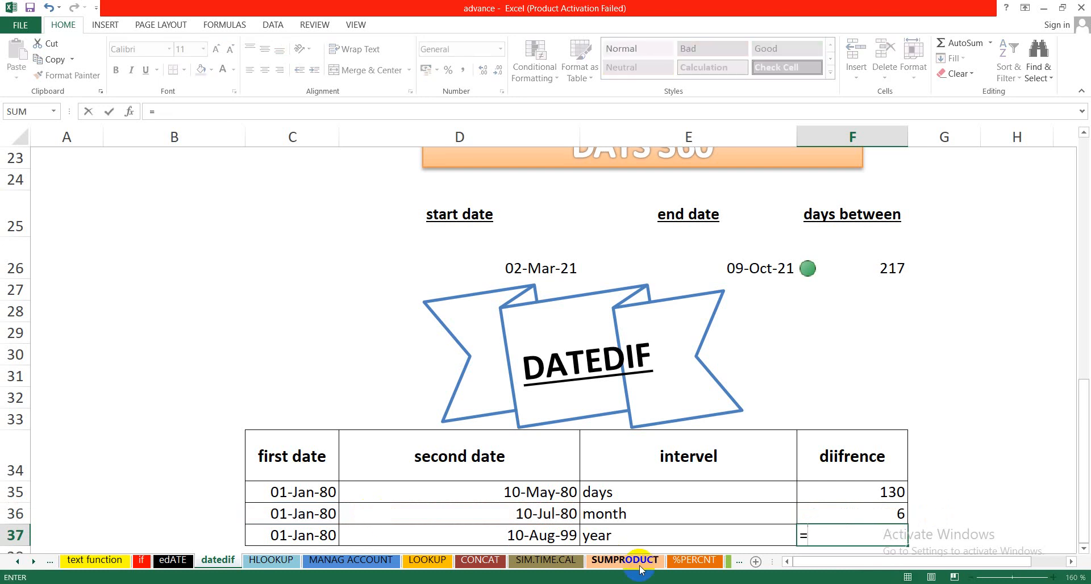
type("dated")
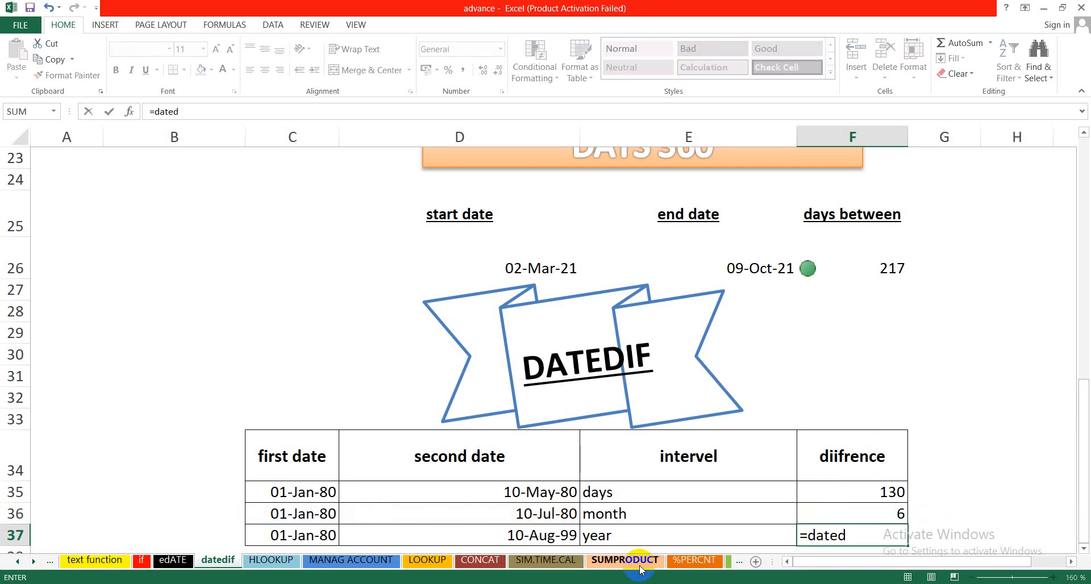
type("if(")
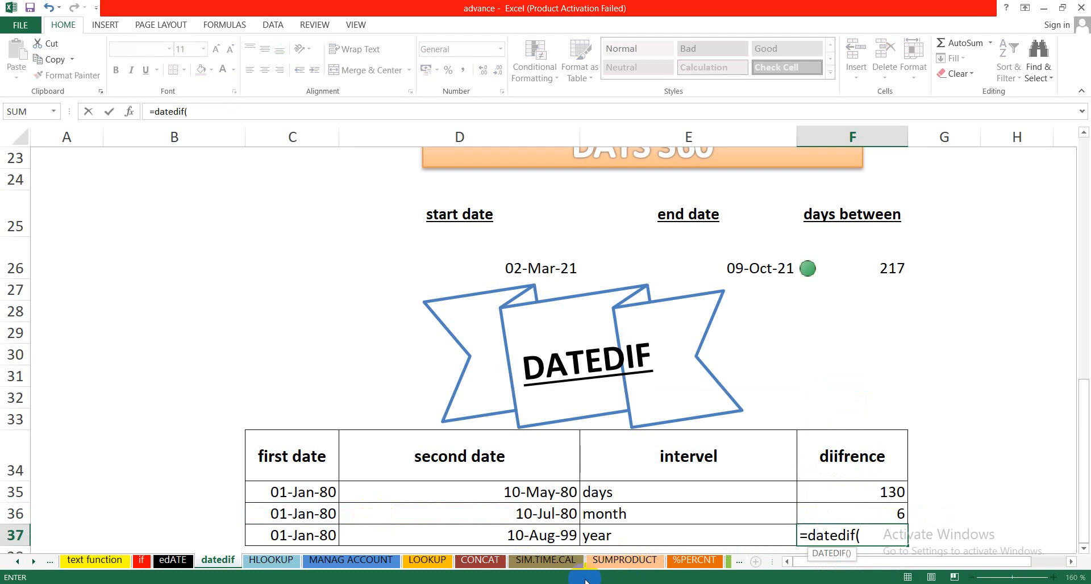
left_click(305, 532)
type(",")
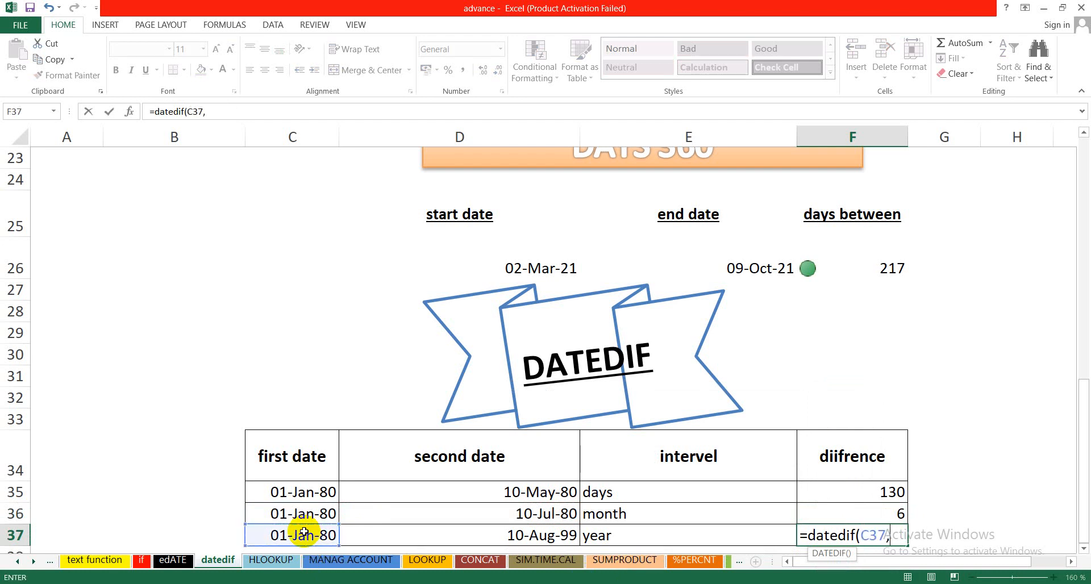
left_click(514, 534)
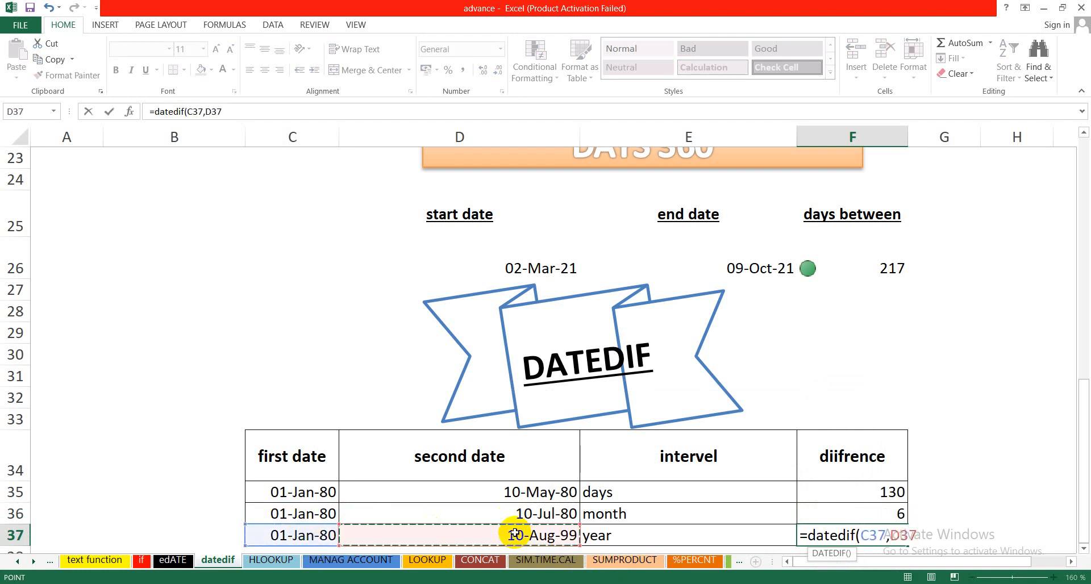
type(",\"")
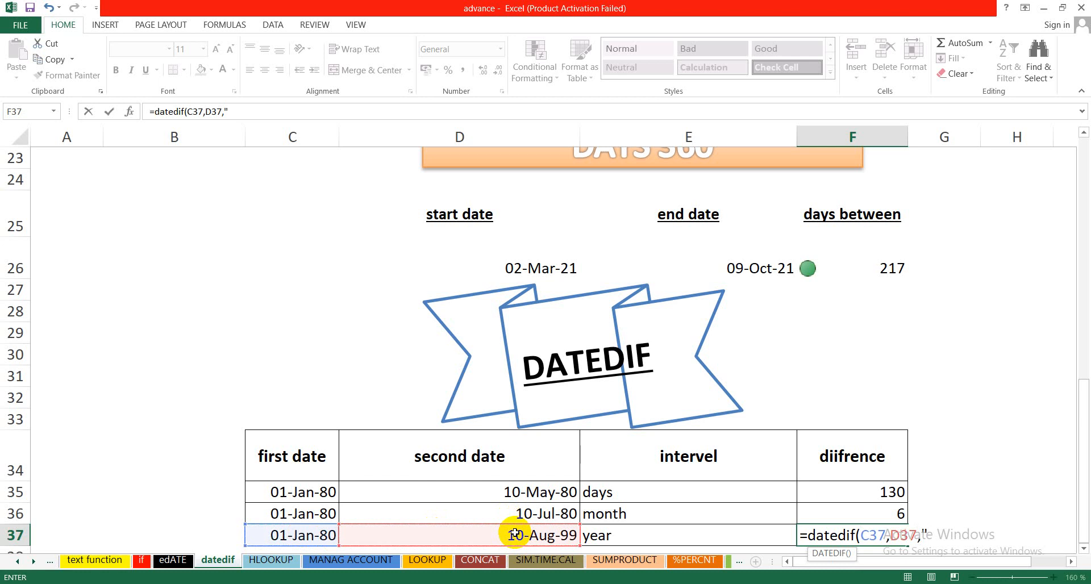
type("y\")")
key("Return")
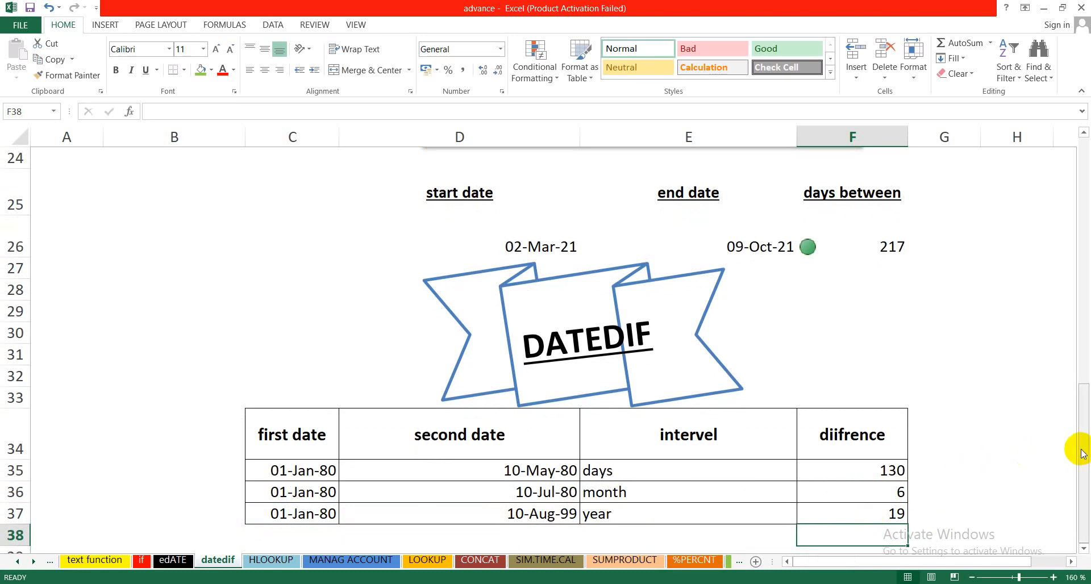
left_click_drag(1082, 453, 1085, 318)
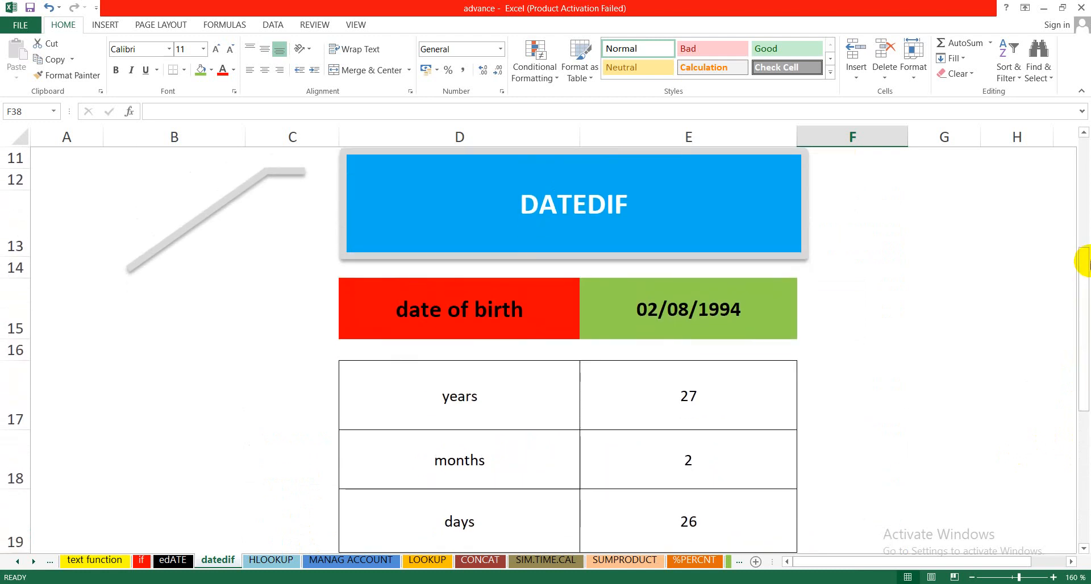